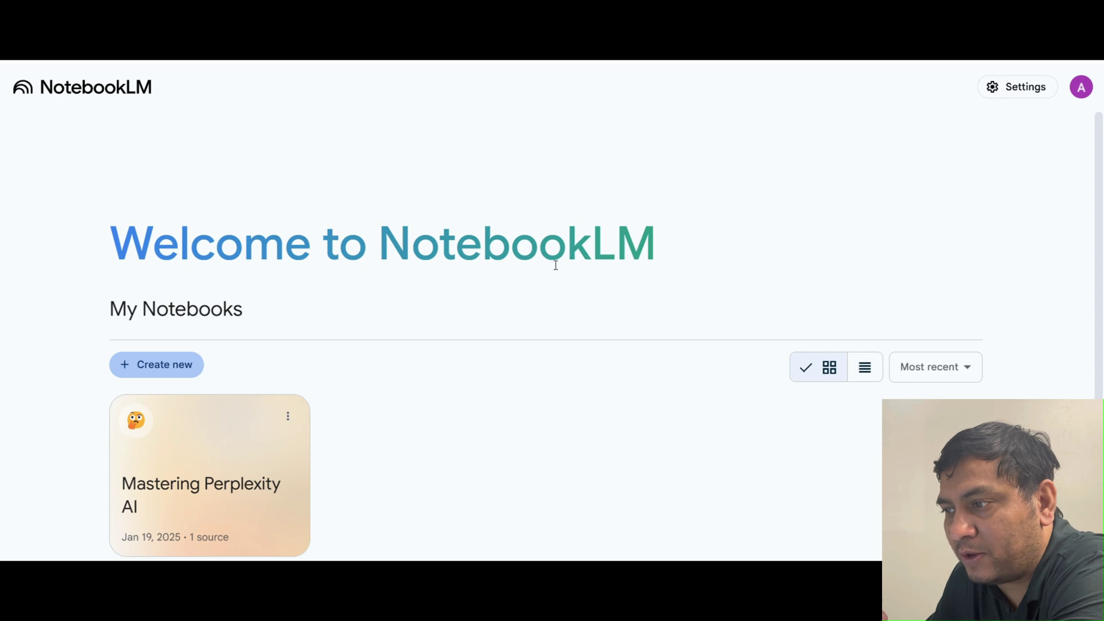
Step: Switch the My Notebooks overview to list view and create a new notebook
scroll(555, 276, "down", 2)
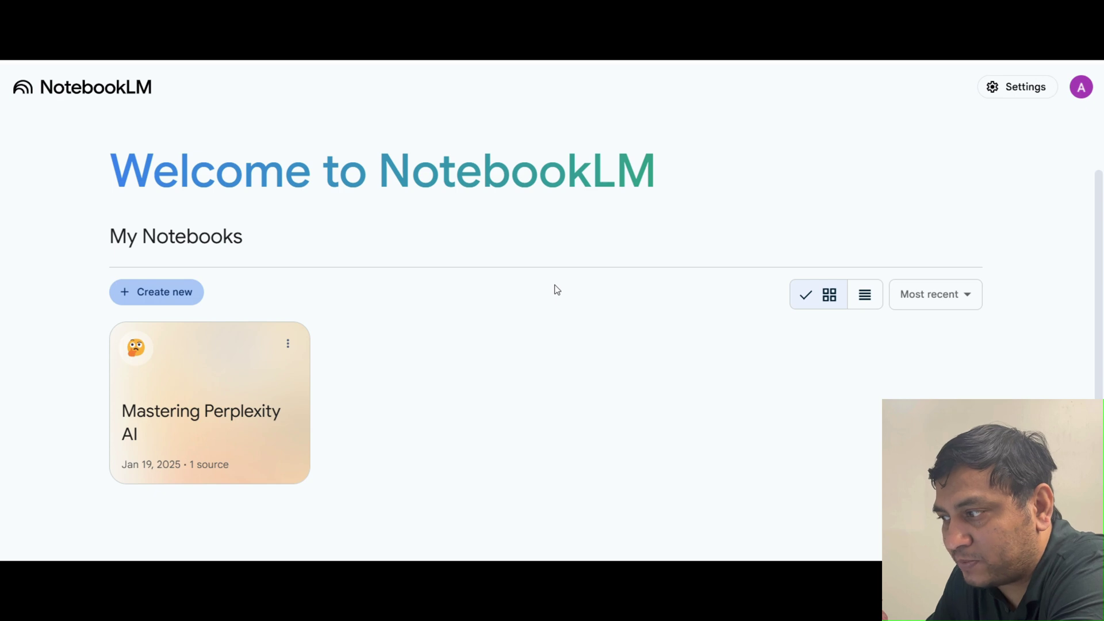
left_click(865, 296)
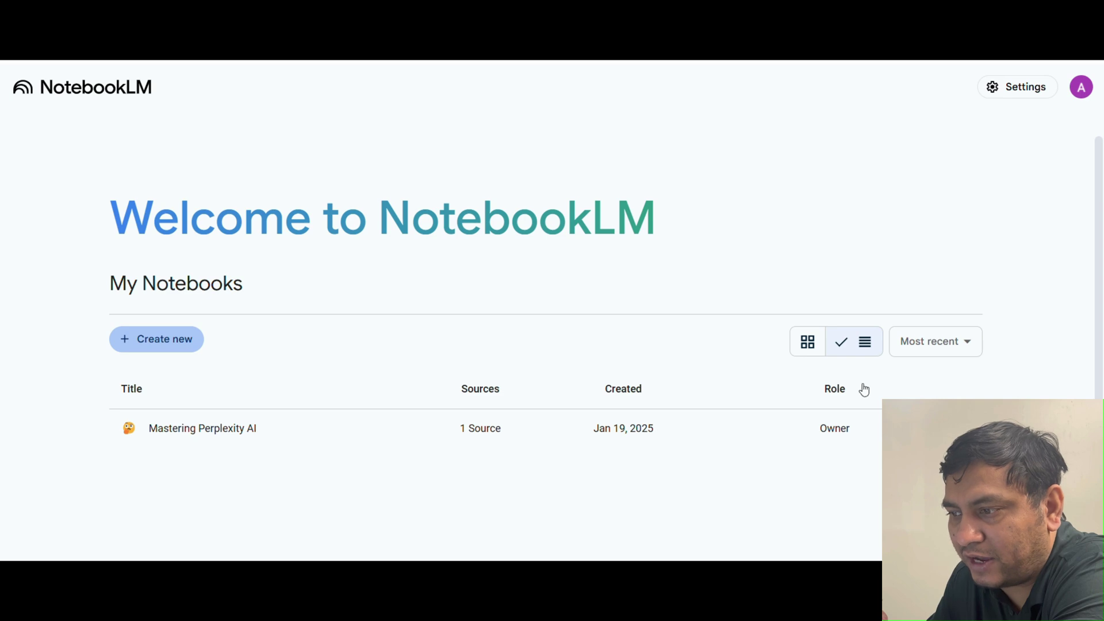
left_click(818, 353)
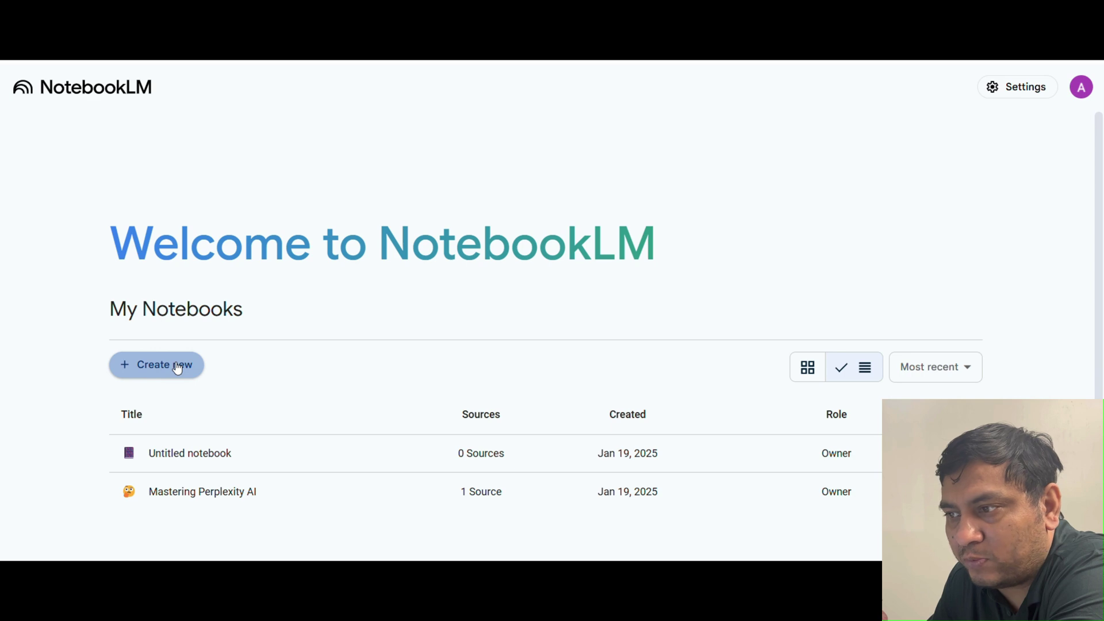
left_click(177, 367)
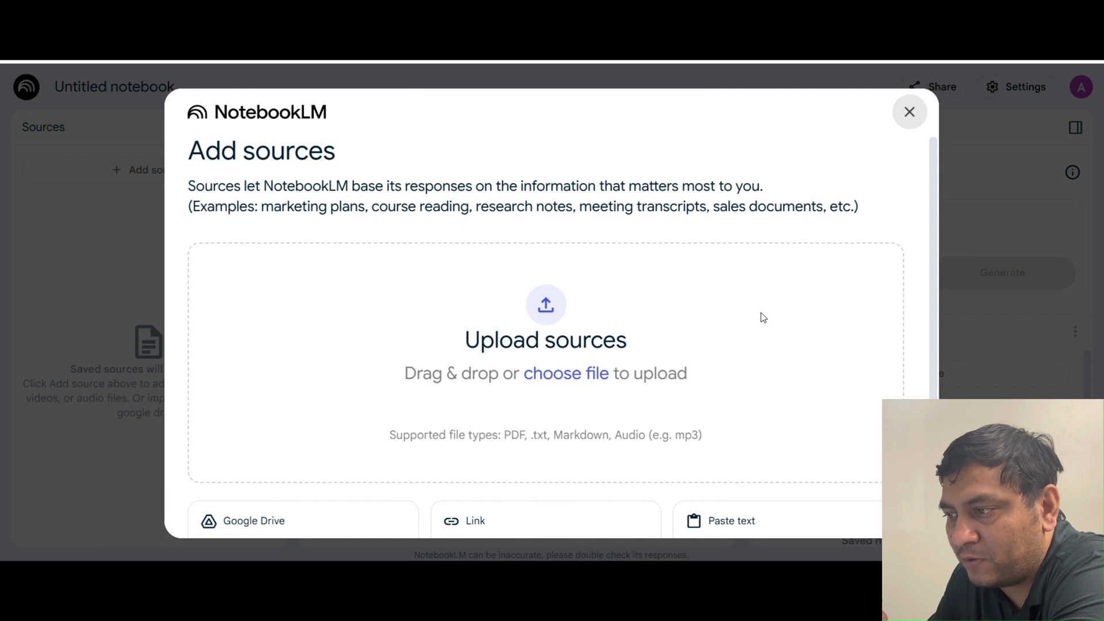
scroll(662, 310, "down", 2)
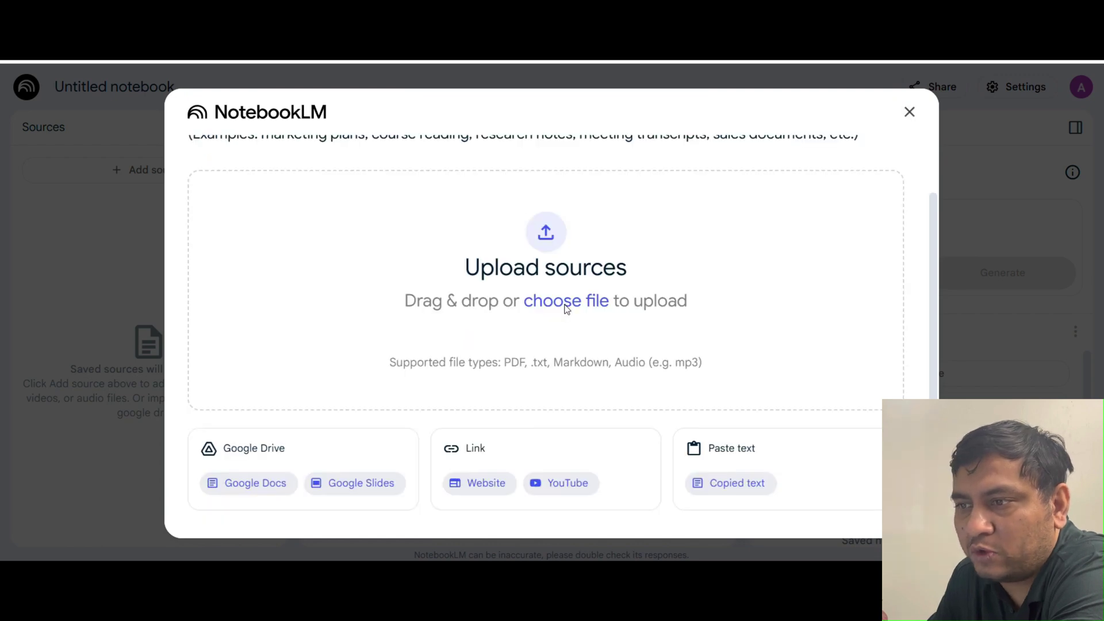
left_click(566, 303)
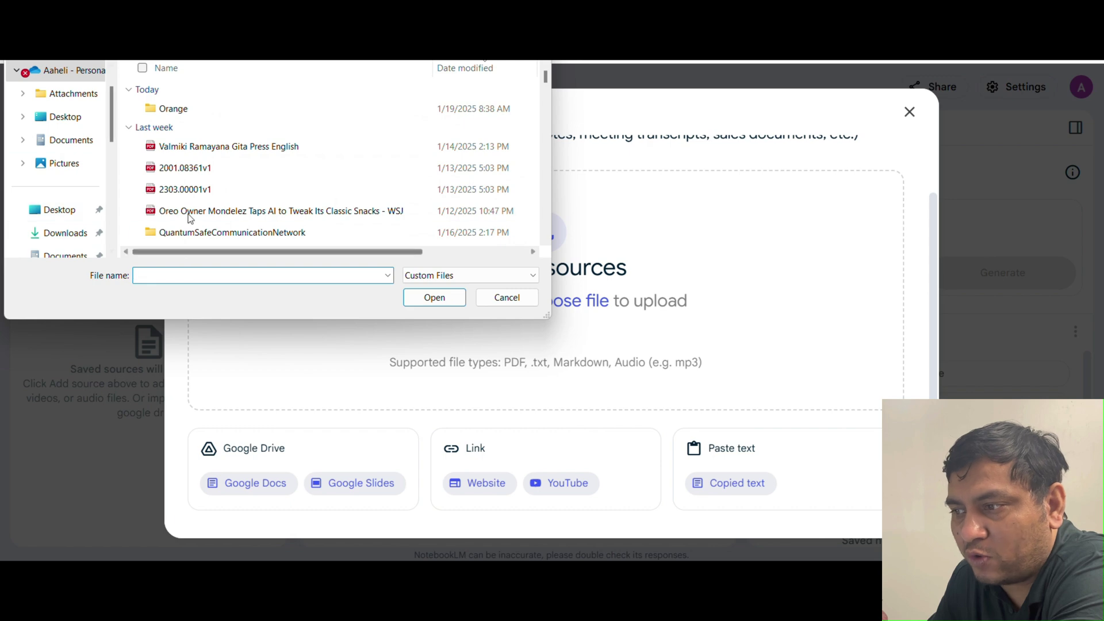
left_click(438, 298)
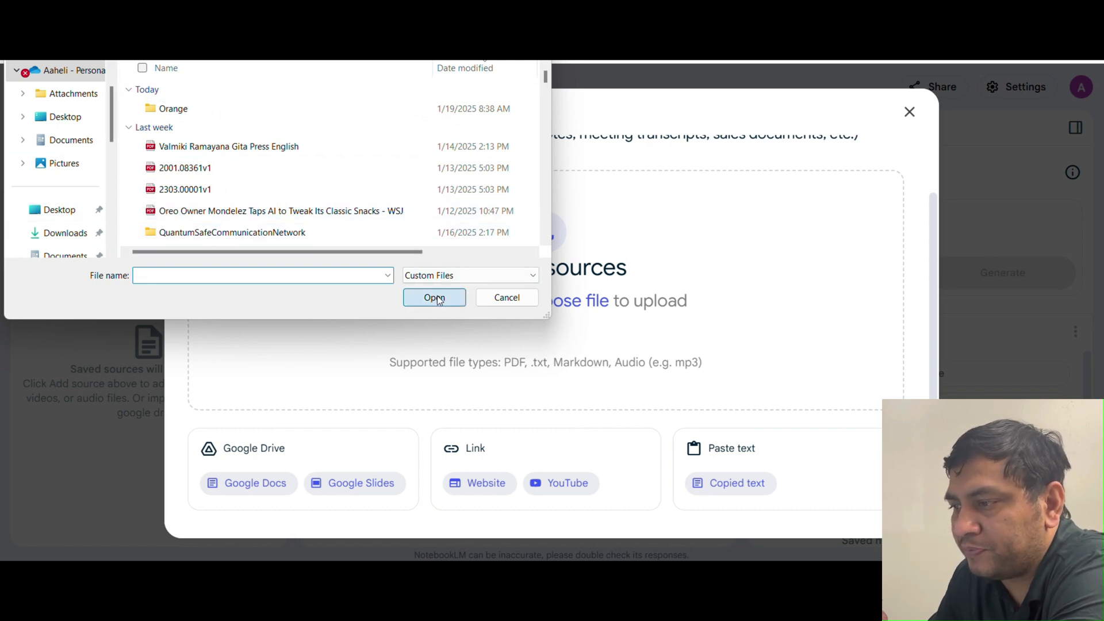
left_click(506, 297)
scroll(742, 303, "down", 1)
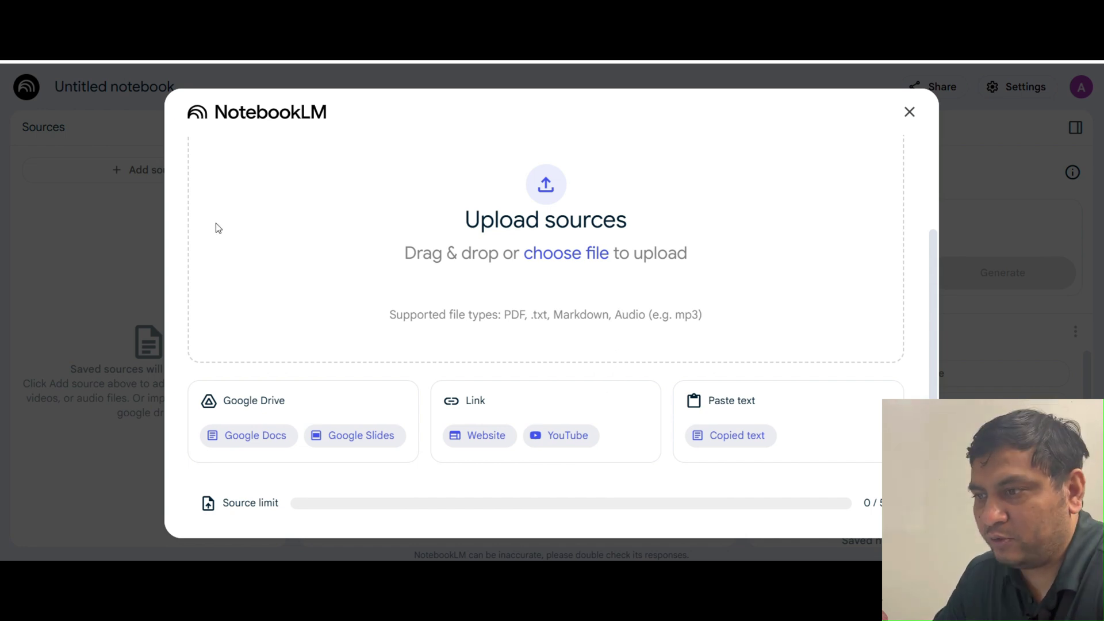
left_click(574, 439)
left_click(380, 243)
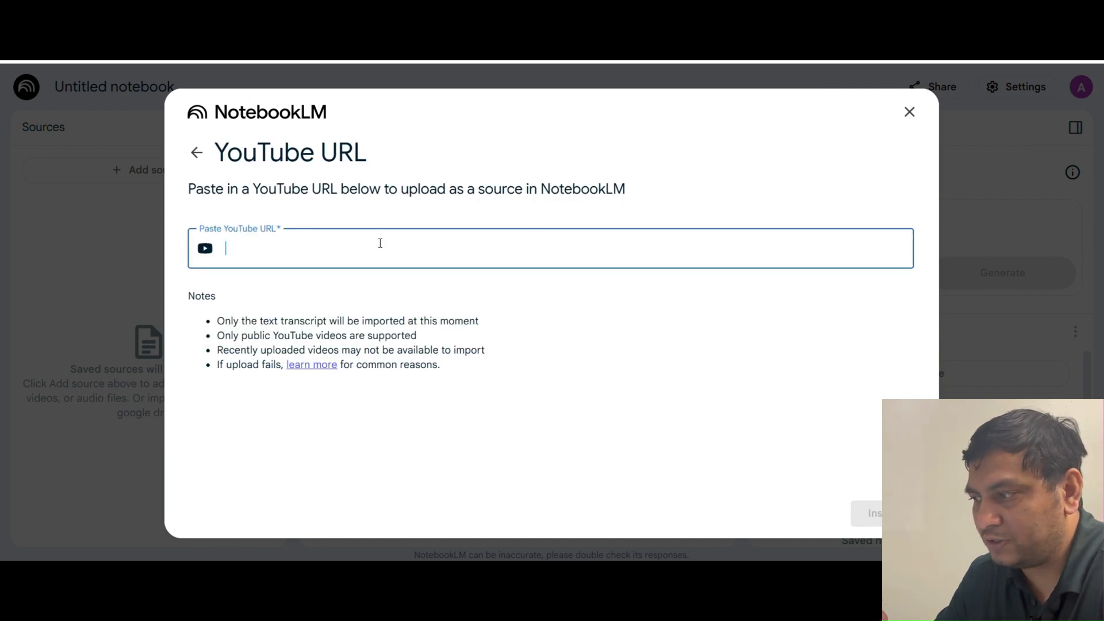
type("https://youtu.be/-NJBjEAWPu0")
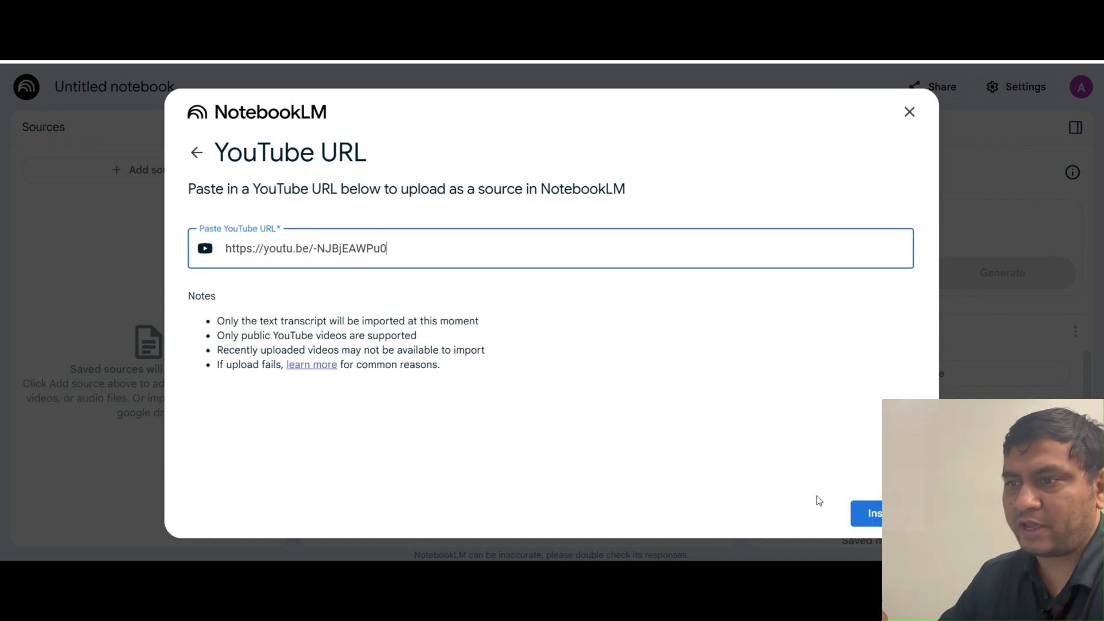
left_click(866, 513)
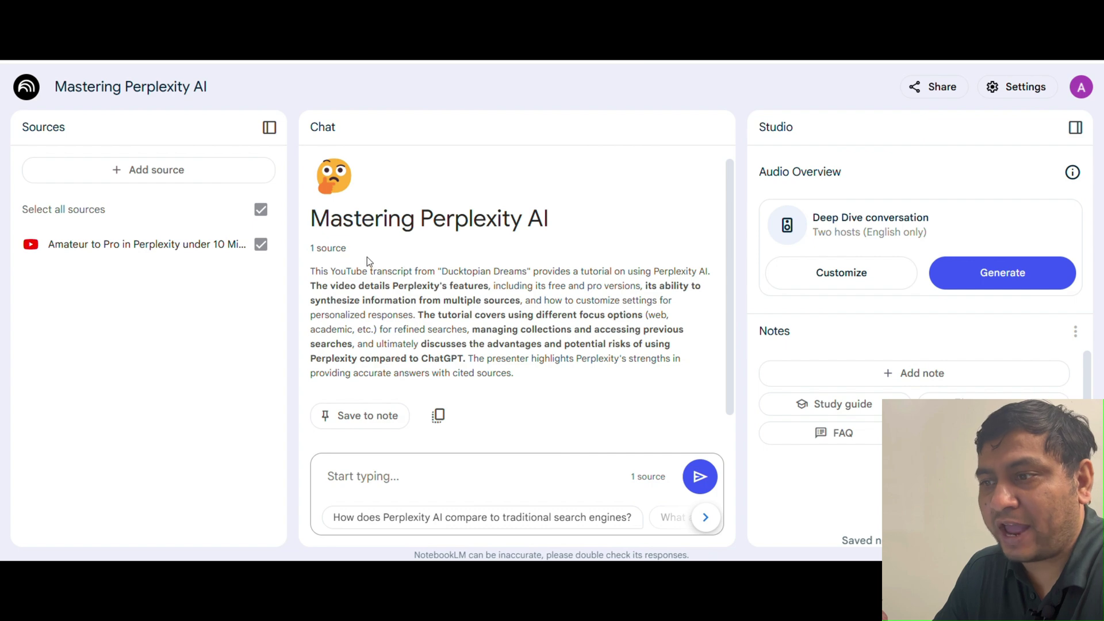
left_click(216, 172)
left_click(216, 172)
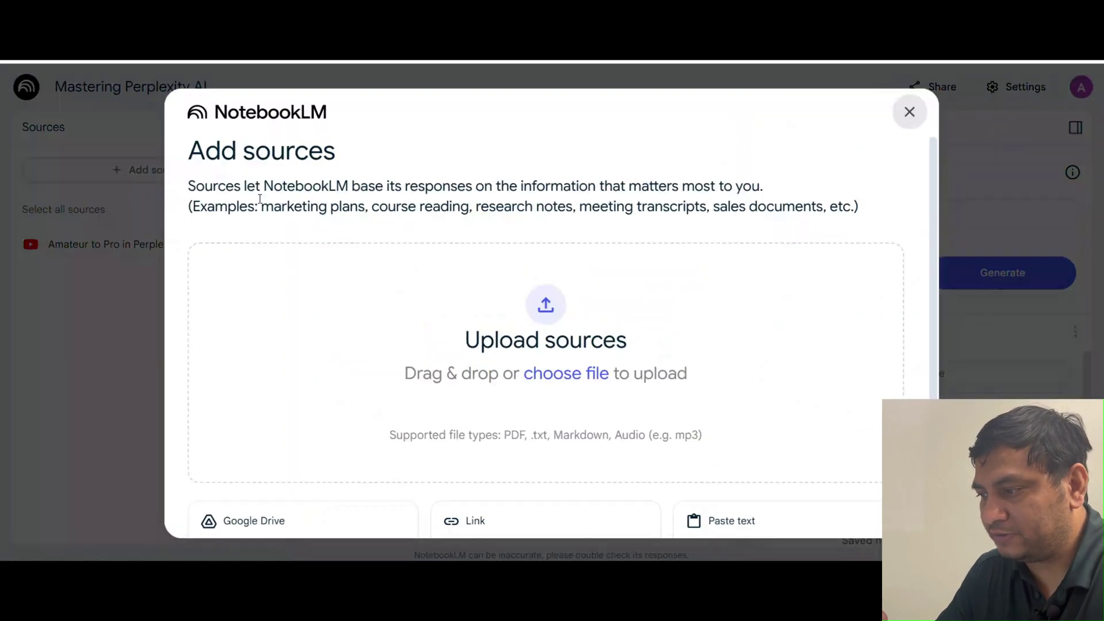
left_click(569, 375)
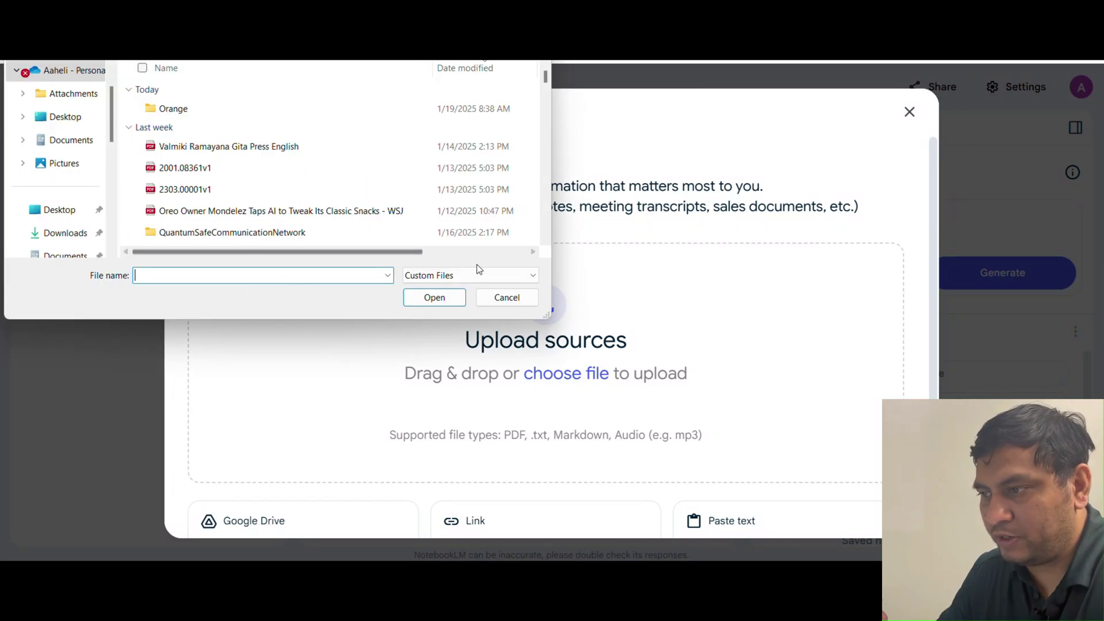
left_click(506, 297)
scroll(719, 343, "down", 3)
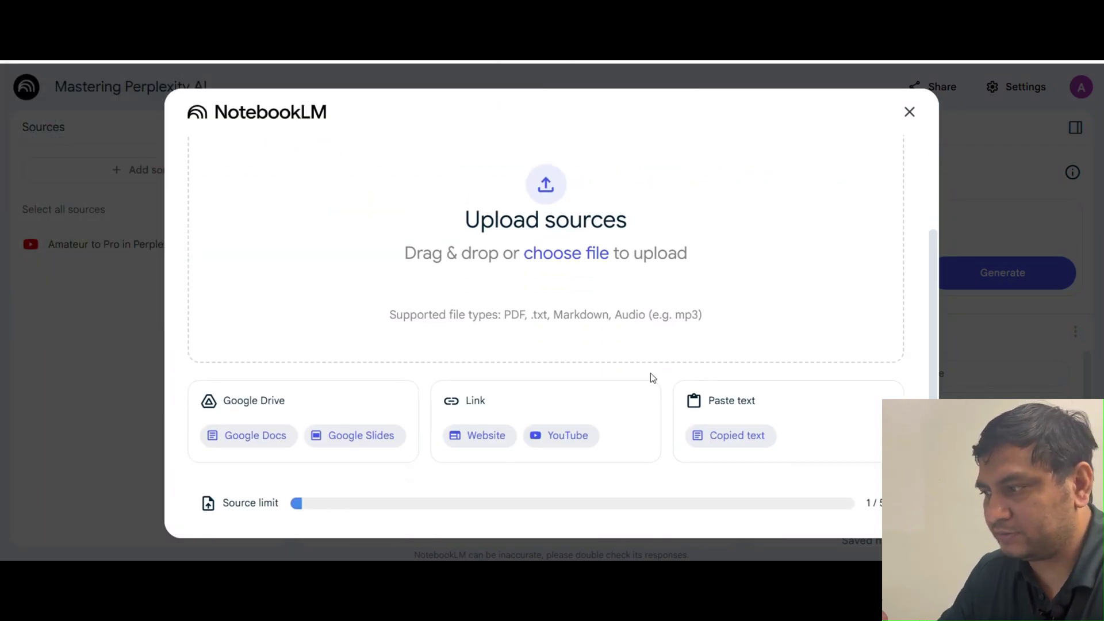
left_click(561, 437)
left_click(392, 247)
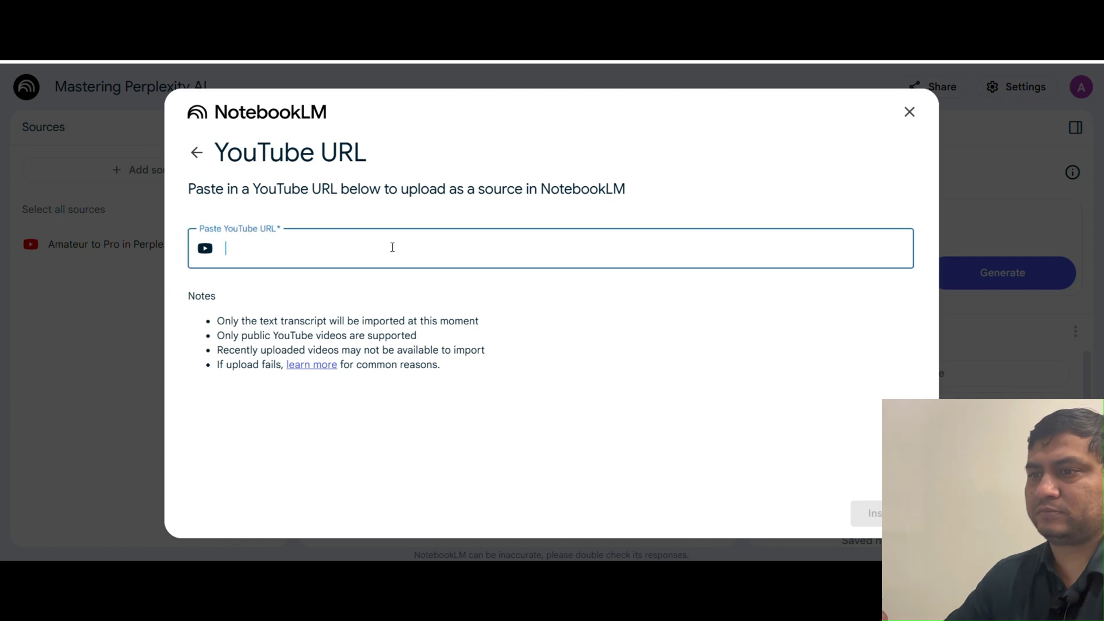
type("https://youtu.be/9cSkfOEugk8")
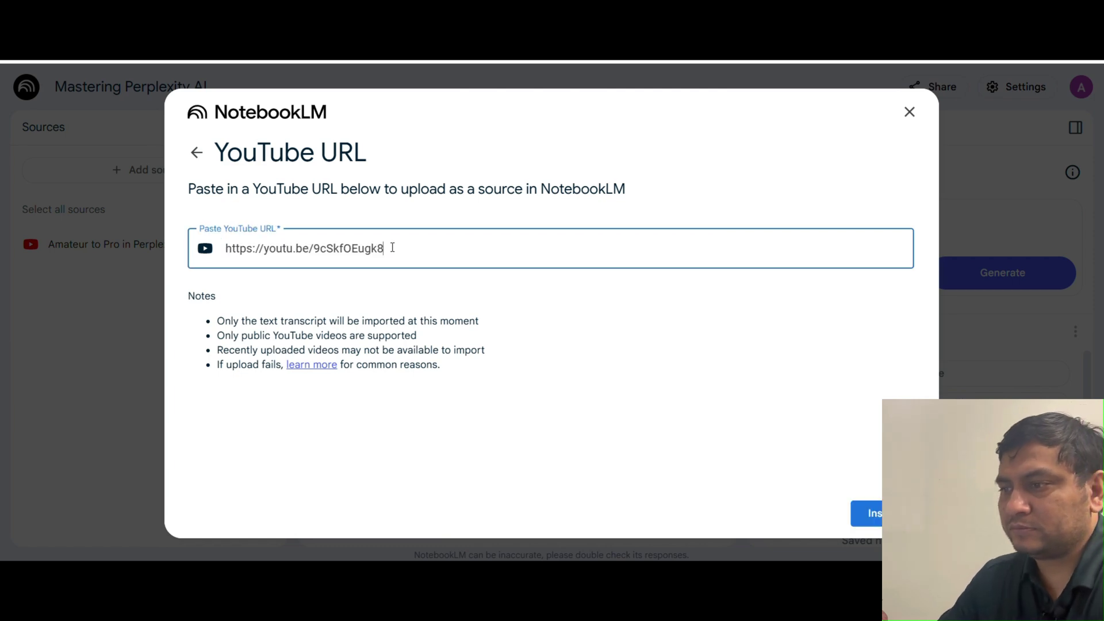
left_click(868, 513)
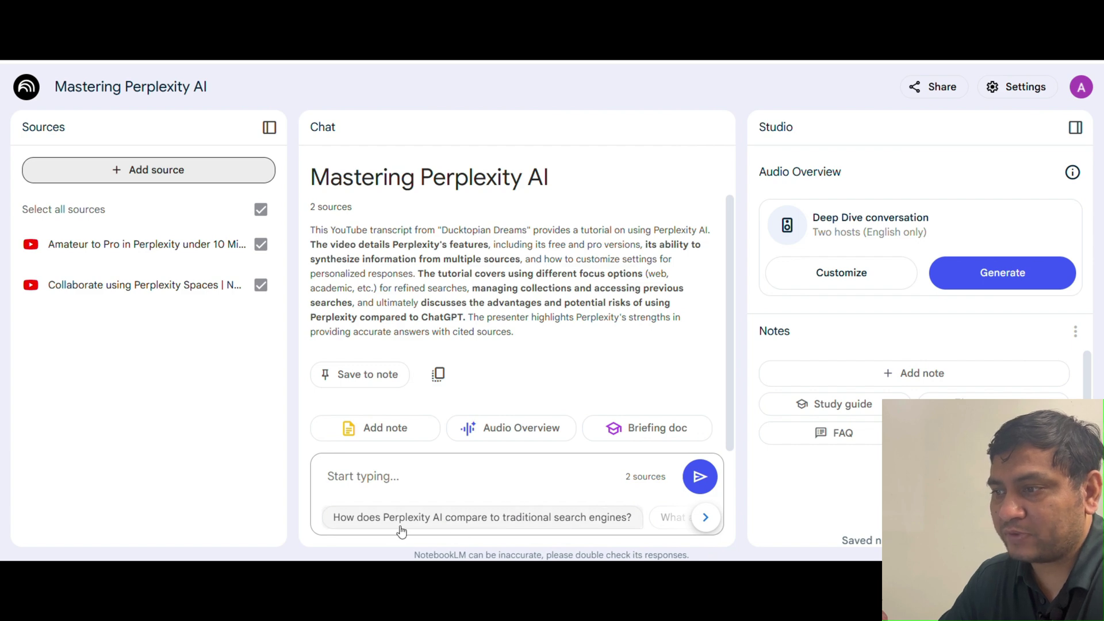
Step: Ask the suggested question "How does Perplexity AI compare to traditional search engines?" and review the answer
left_click(364, 523)
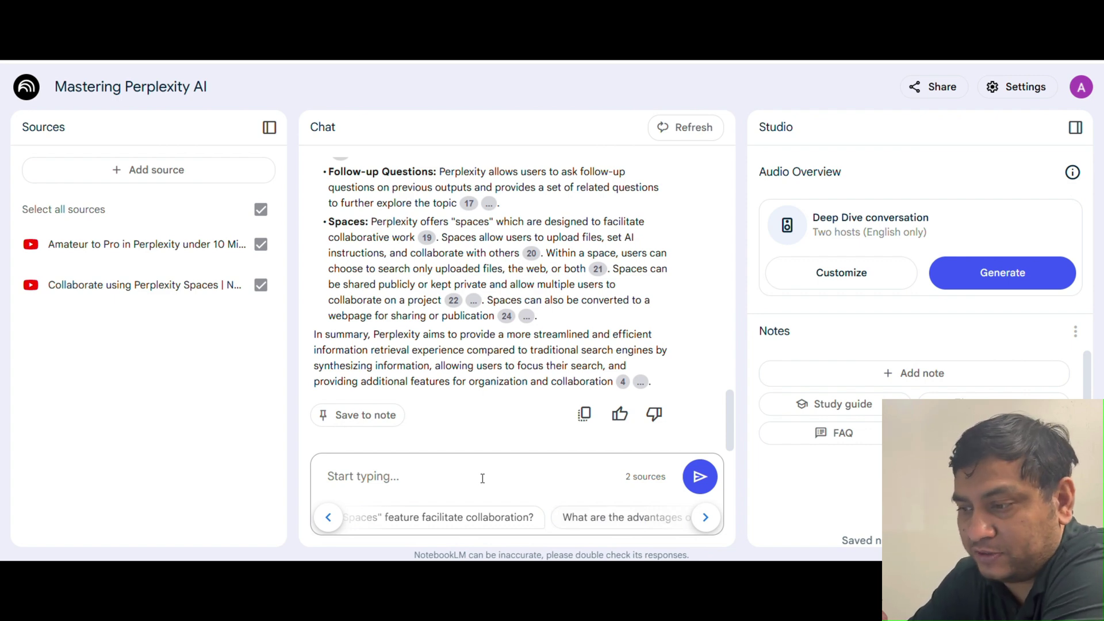
scroll(409, 318, "up", 10)
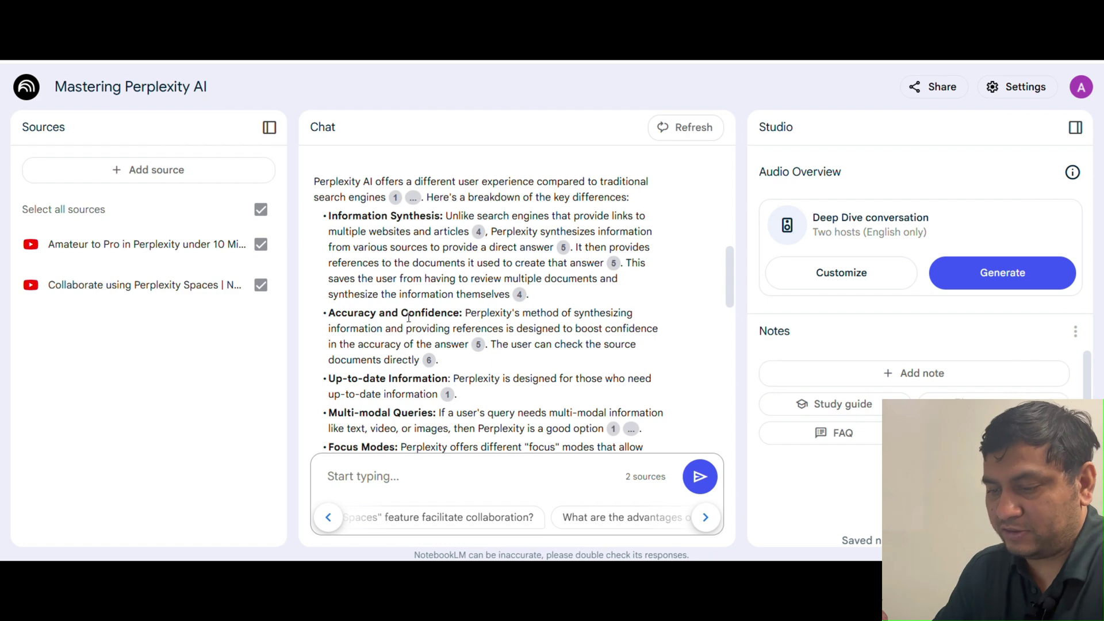
scroll(408, 318, "up", 5)
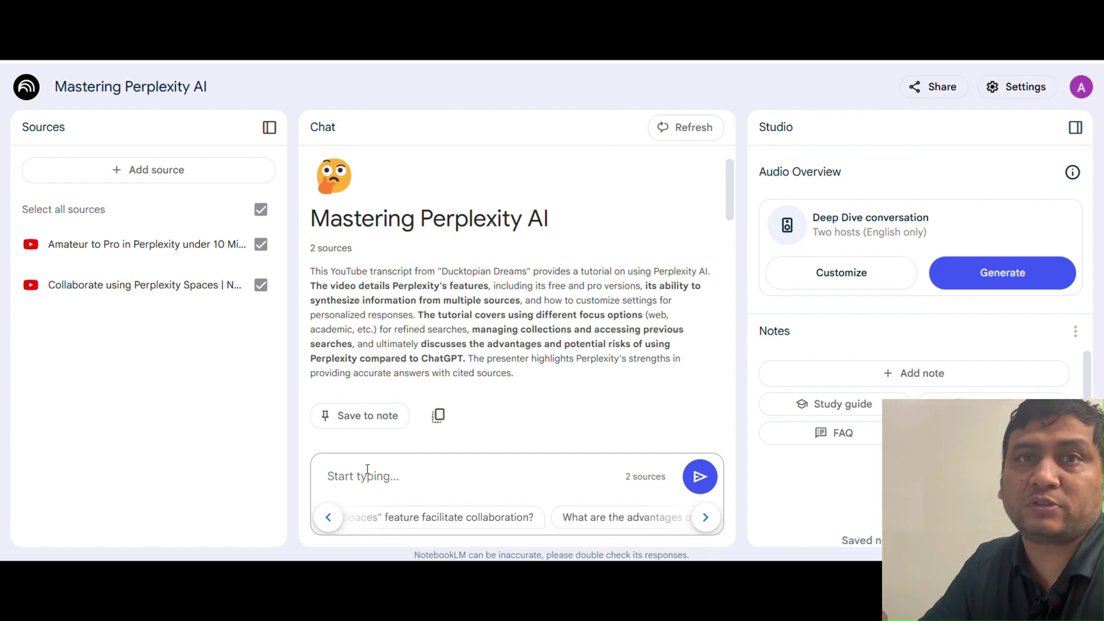
Step: Ask the chat "as an expert researcher extract key insights" and read through the whole response
left_click(367, 469)
type("as an expert researcher extract key insights")
key("Return")
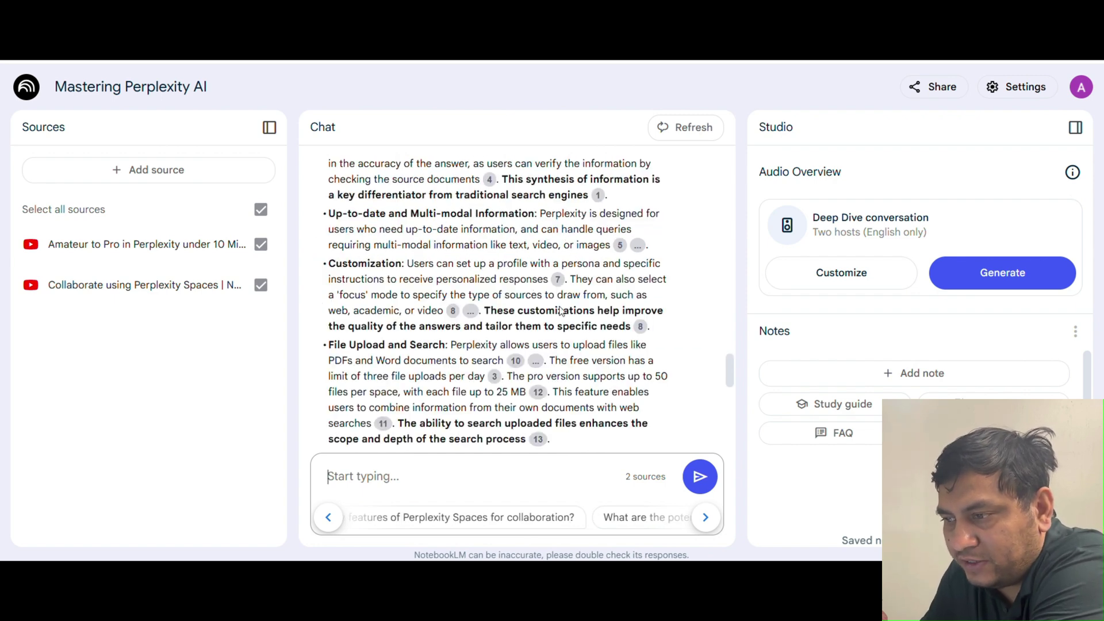
scroll(594, 326, "up", 4)
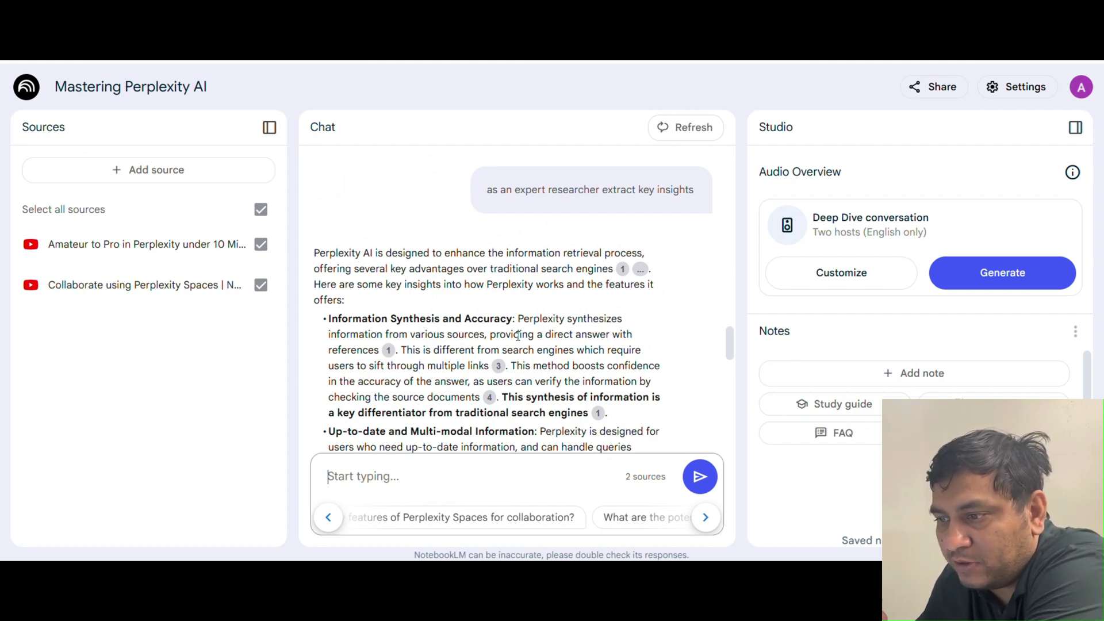
scroll(345, 316, "down", 3)
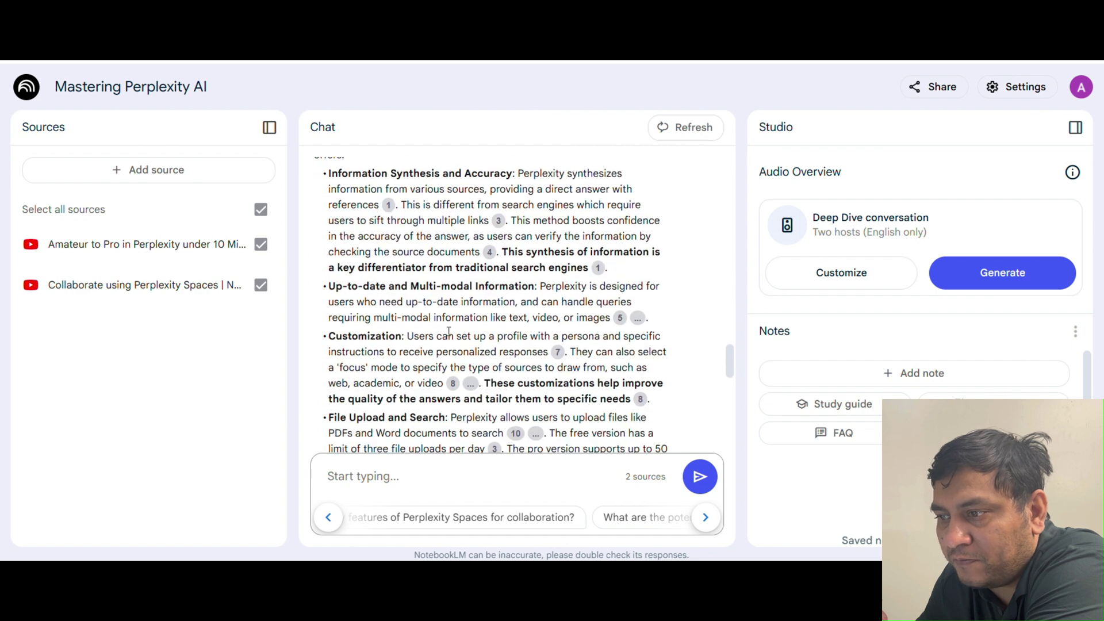
scroll(528, 306, "down", 3)
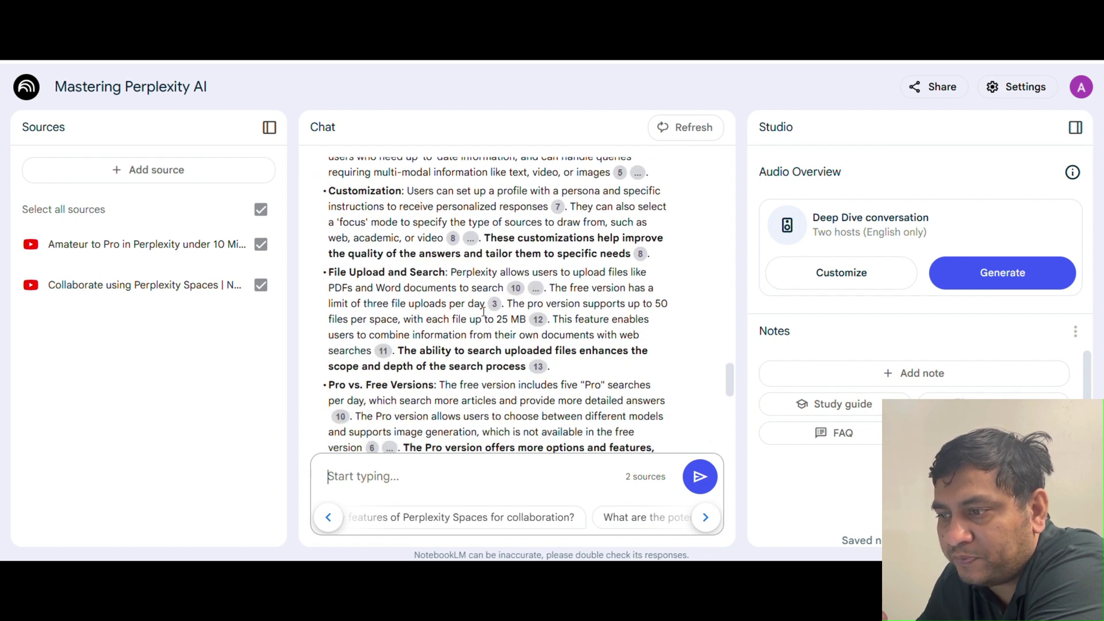
scroll(393, 297, "down", 3)
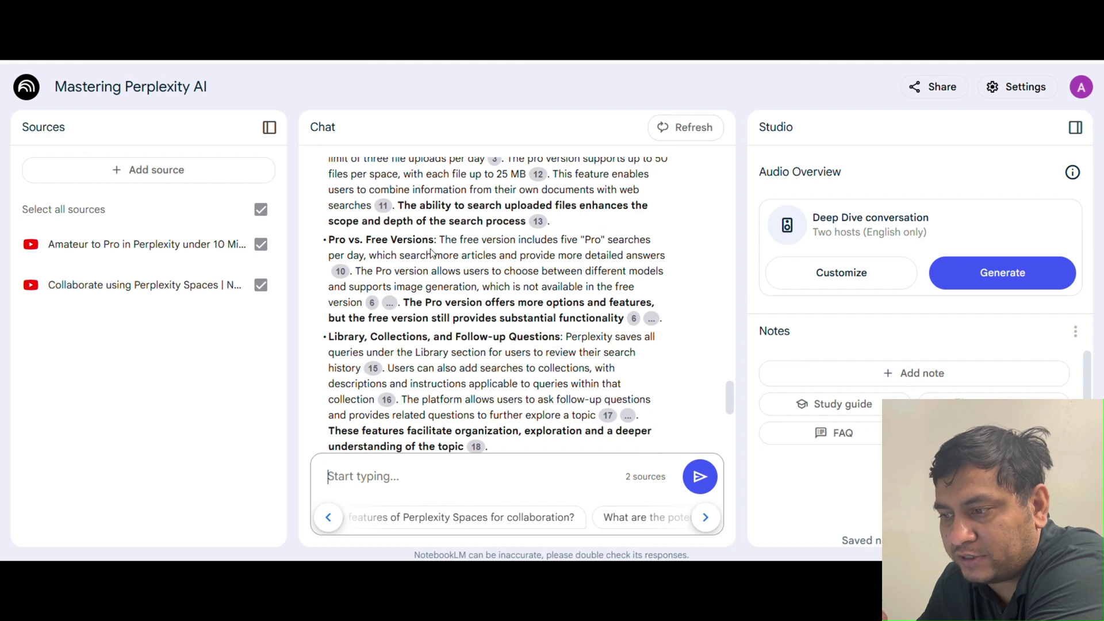
scroll(454, 363, "down", 3)
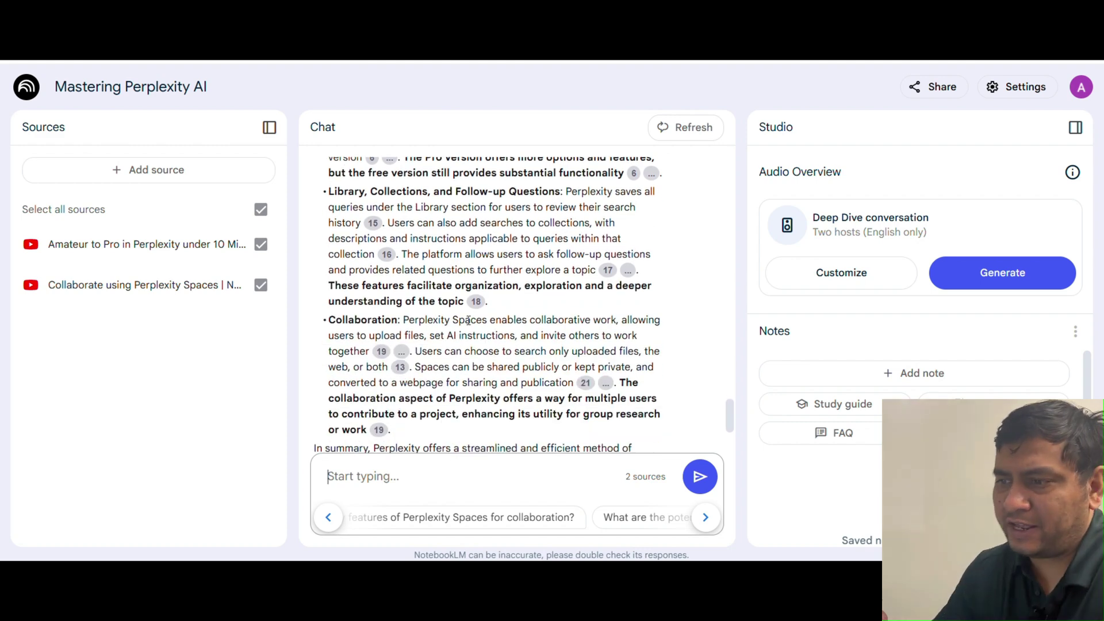
scroll(474, 323, "down", 3)
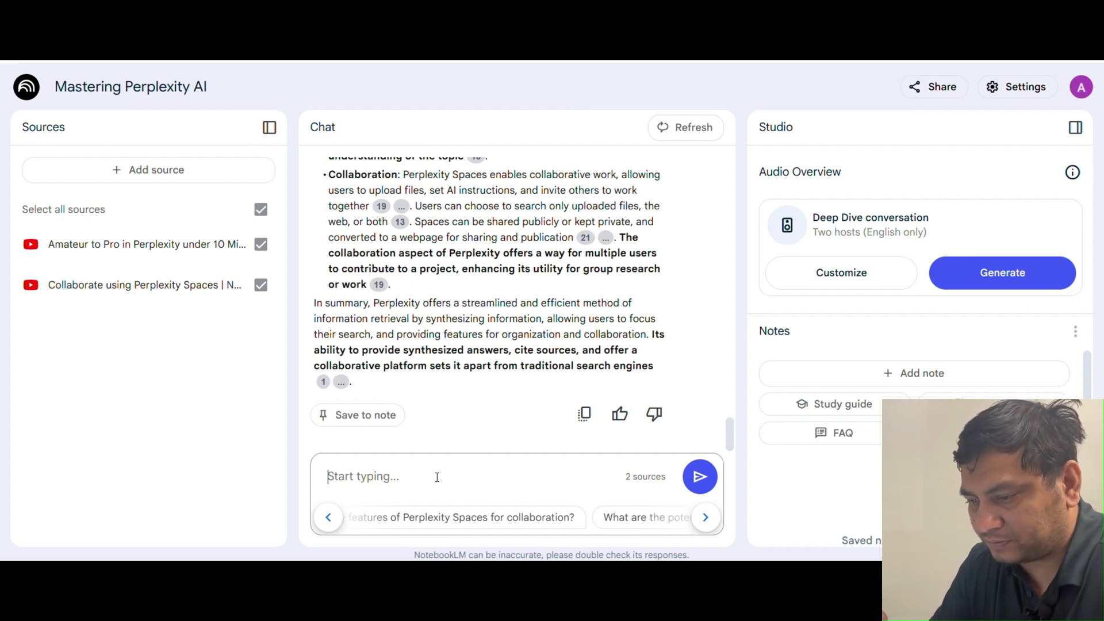
Step: Send the chat prompt "suammarize information for me" and review the response
type("suammarize information for me")
key("Return")
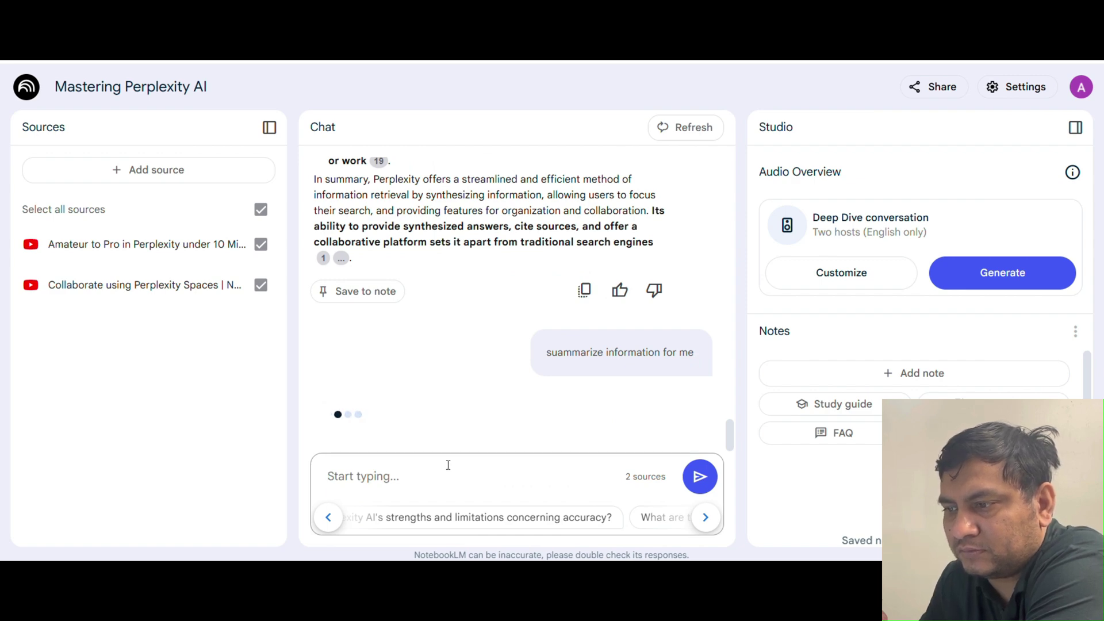
scroll(475, 393, "up", 4)
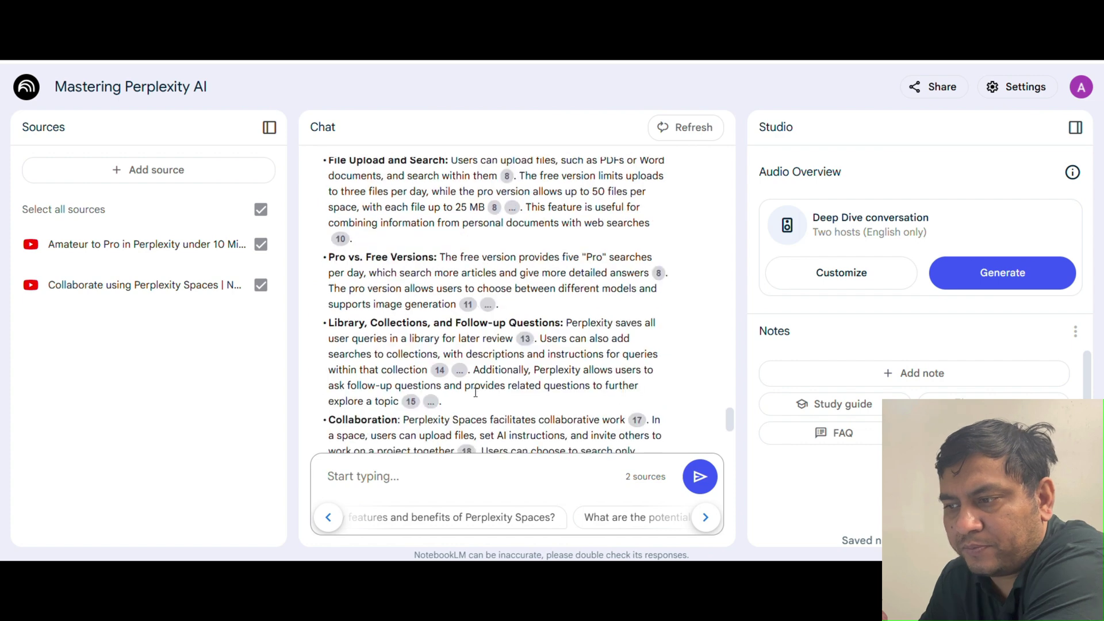
scroll(475, 393, "down", 3)
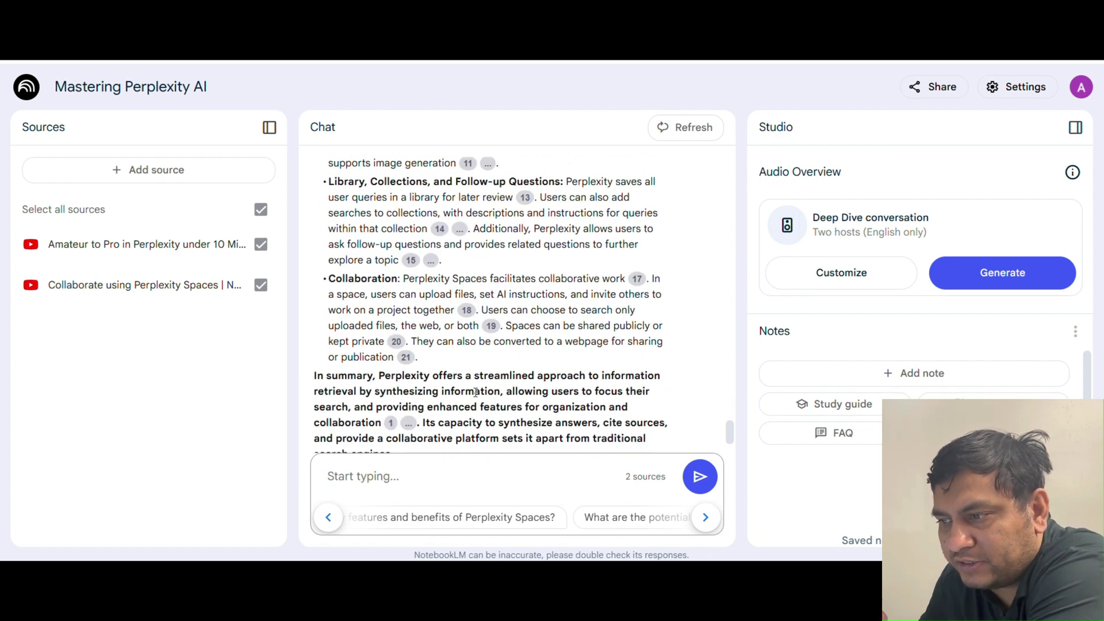
scroll(475, 393, "up", 2)
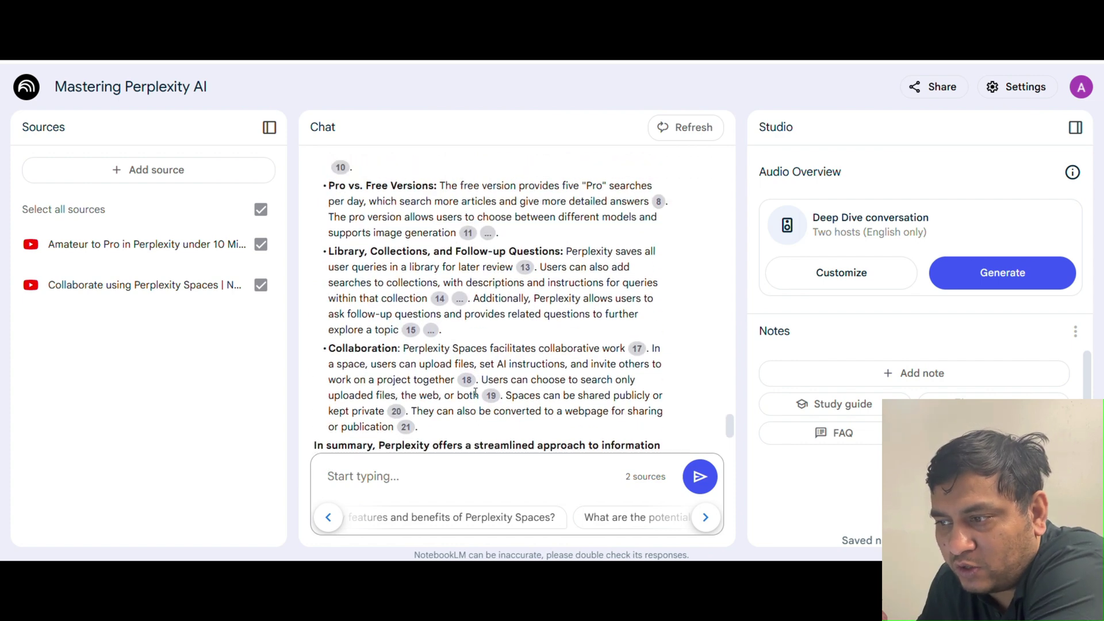
scroll(433, 345, "down", 2)
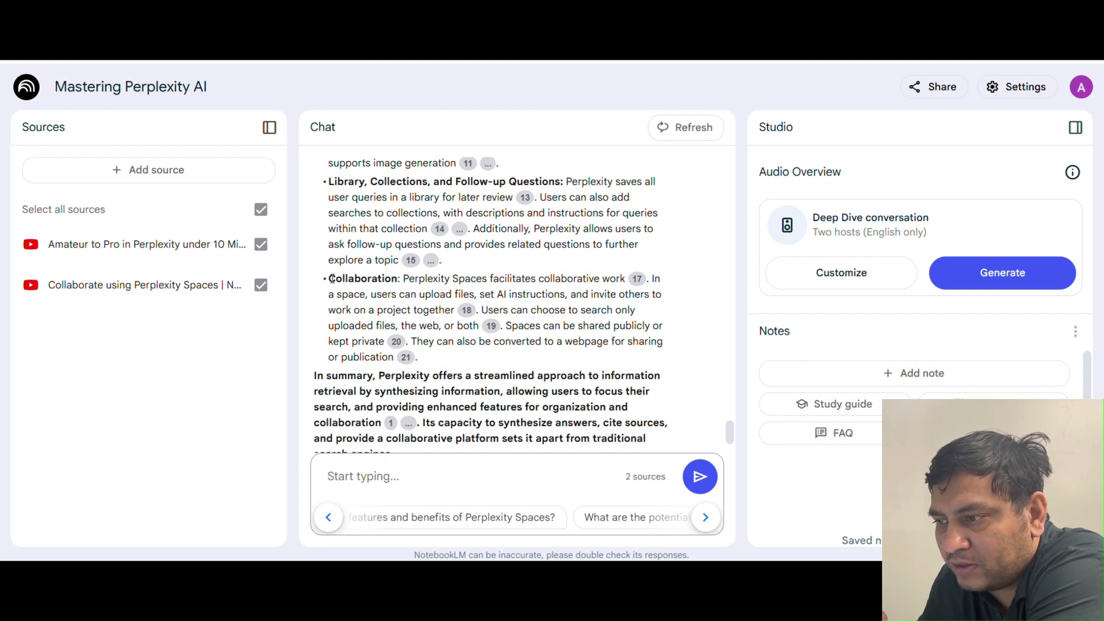
Step: Highlight the Collaboration point in the summary for reading, and save the summary response as a note
left_click_drag(332, 279, 629, 359)
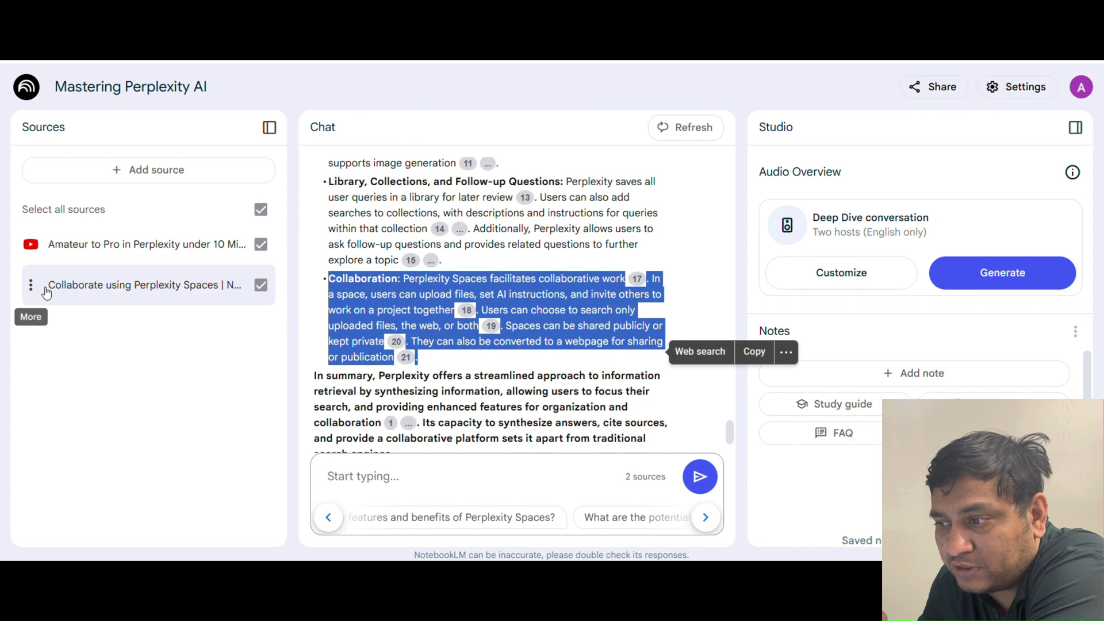
scroll(462, 396, "down", 1)
left_click(463, 396)
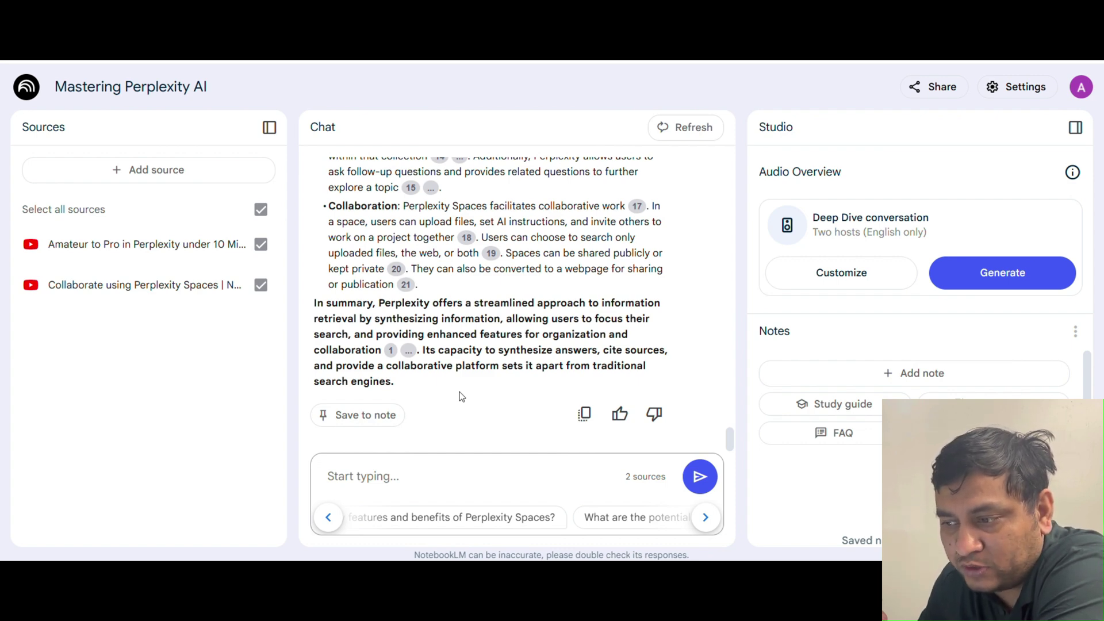
left_click(369, 420)
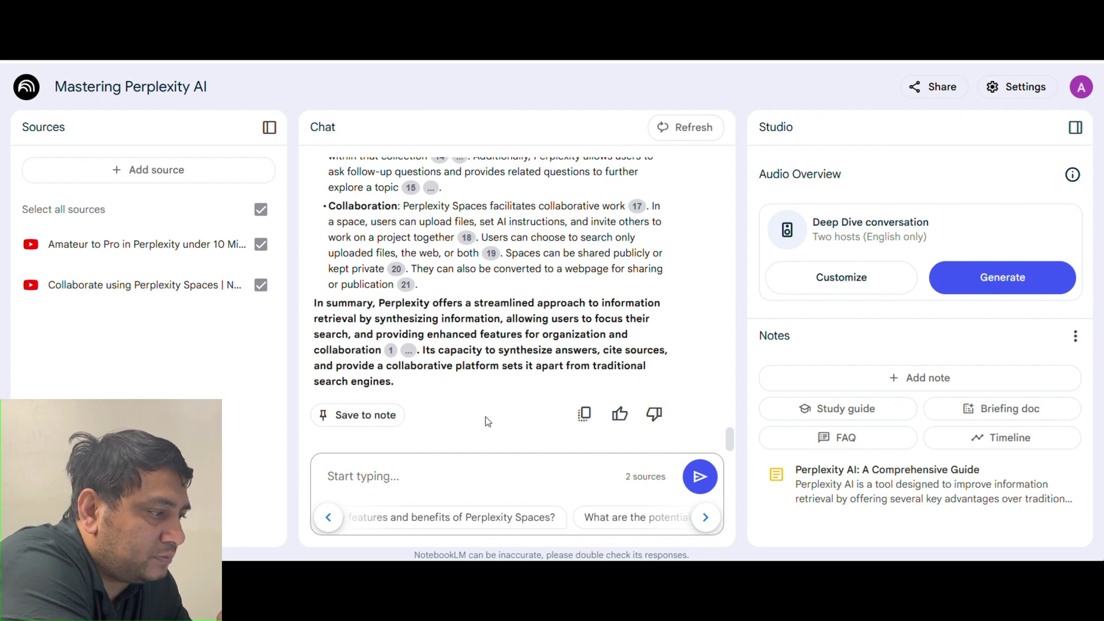
Step: Generate an FAQ note from the sources, read through its questions and answers, and close the note
left_click(850, 440)
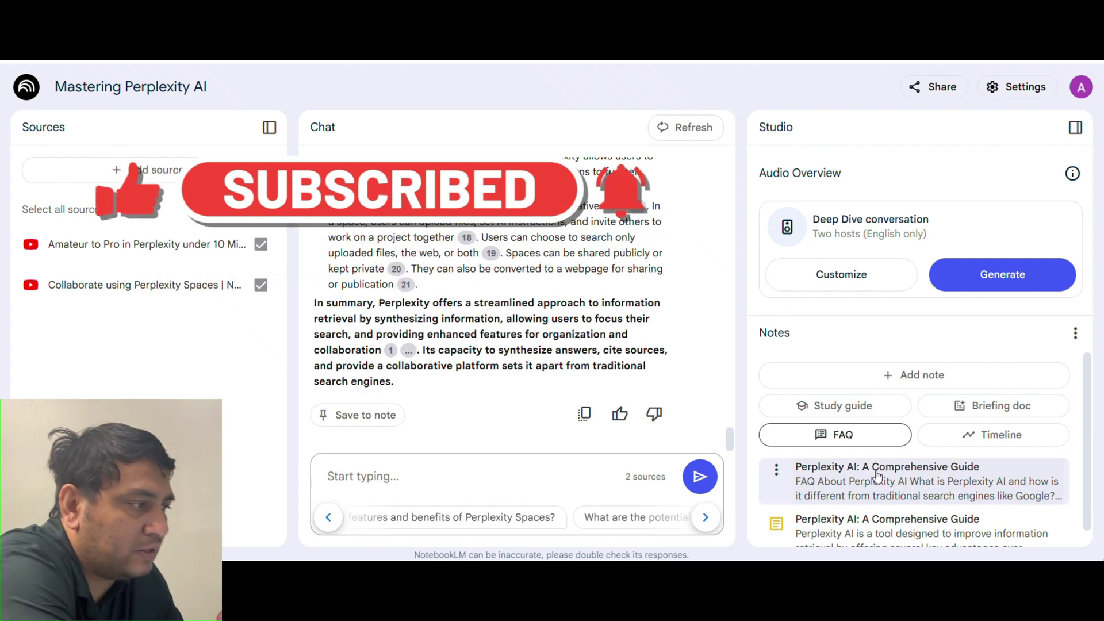
left_click(883, 486)
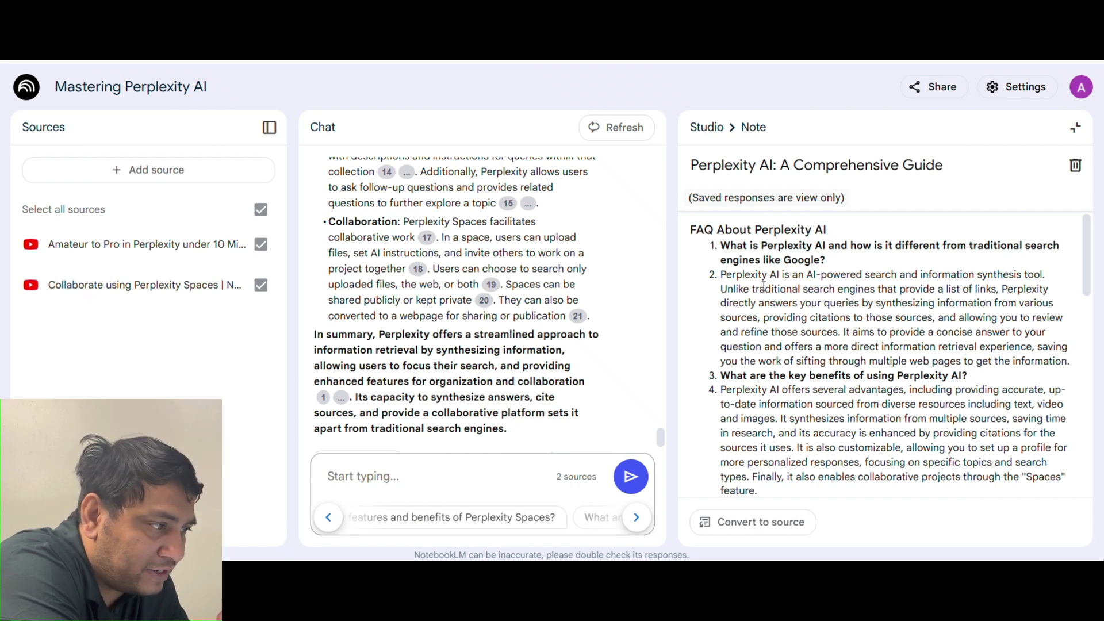
scroll(799, 319, "down", 6)
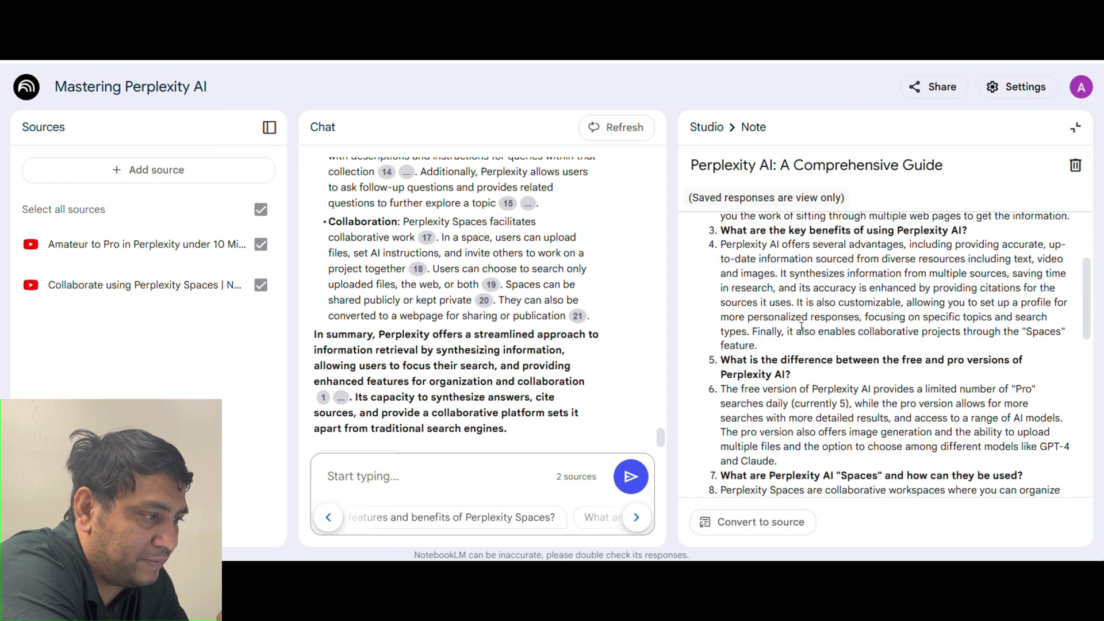
scroll(804, 337, "down", 3)
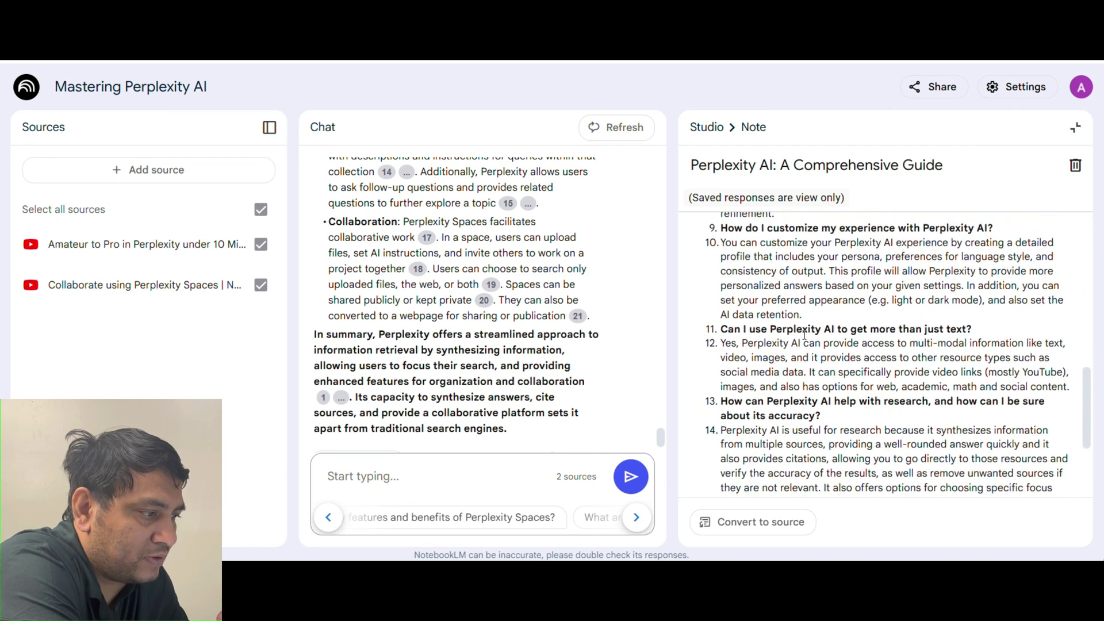
scroll(804, 335, "down", 3)
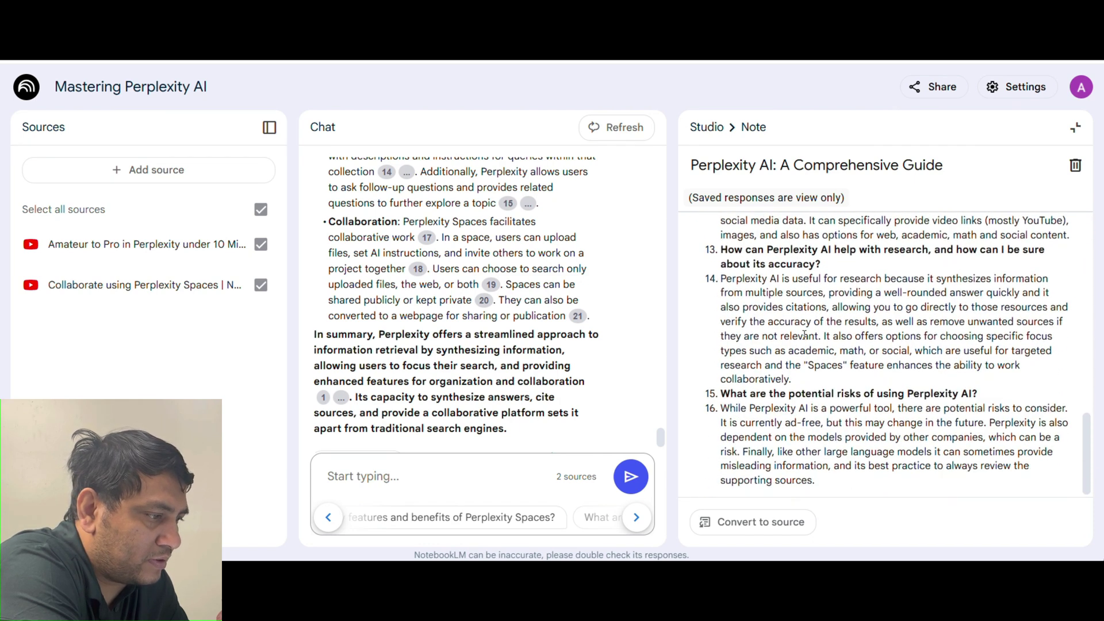
scroll(804, 336, "up", 6)
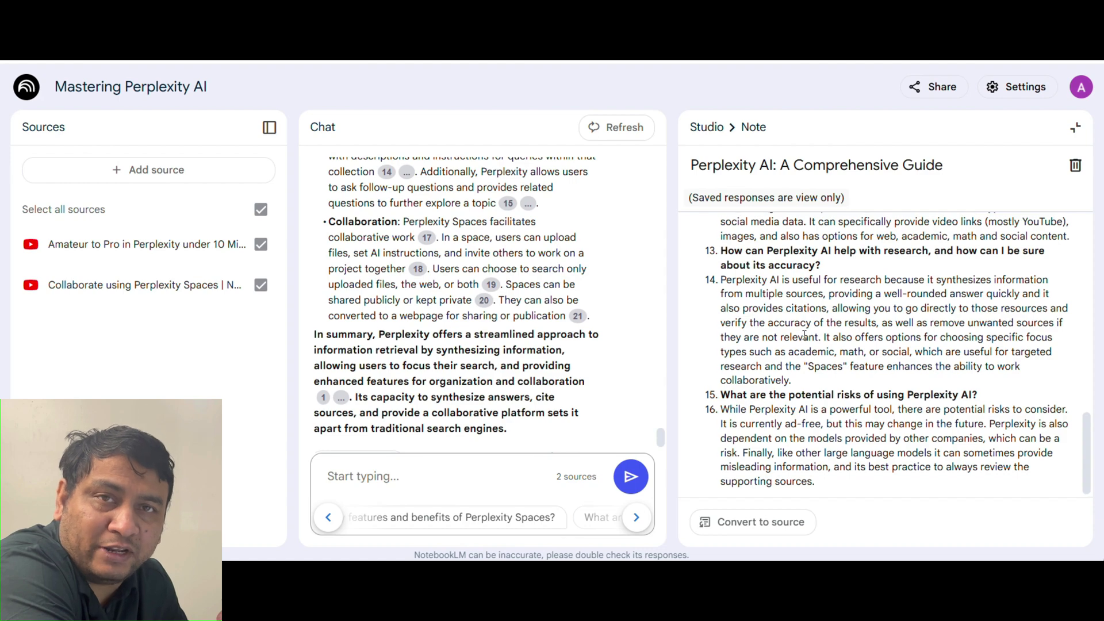
scroll(804, 336, "up", 5)
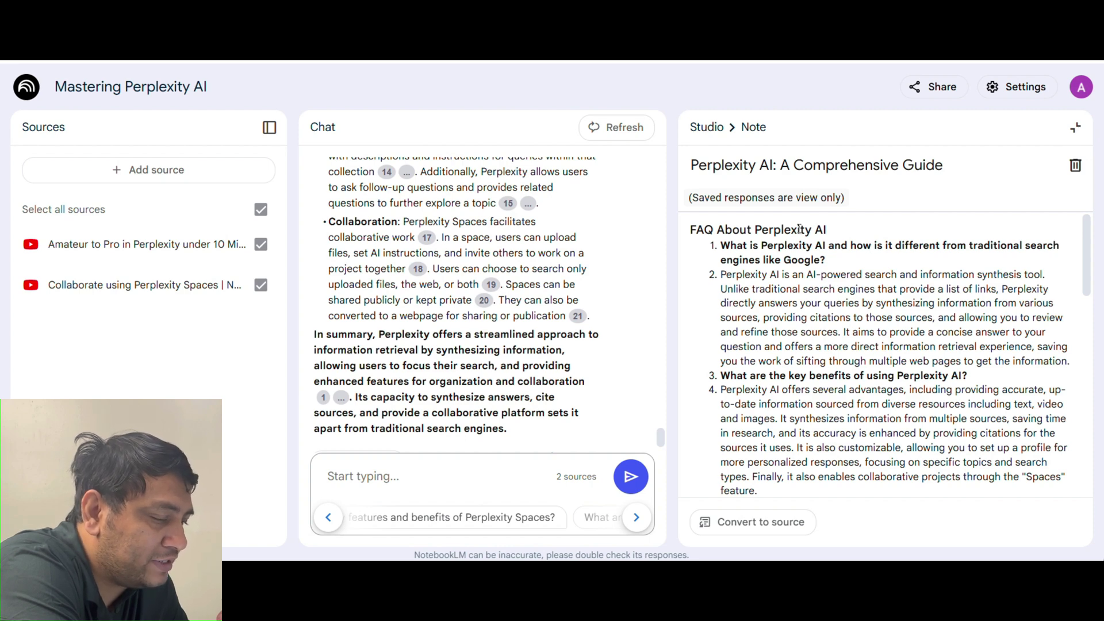
left_click(1075, 127)
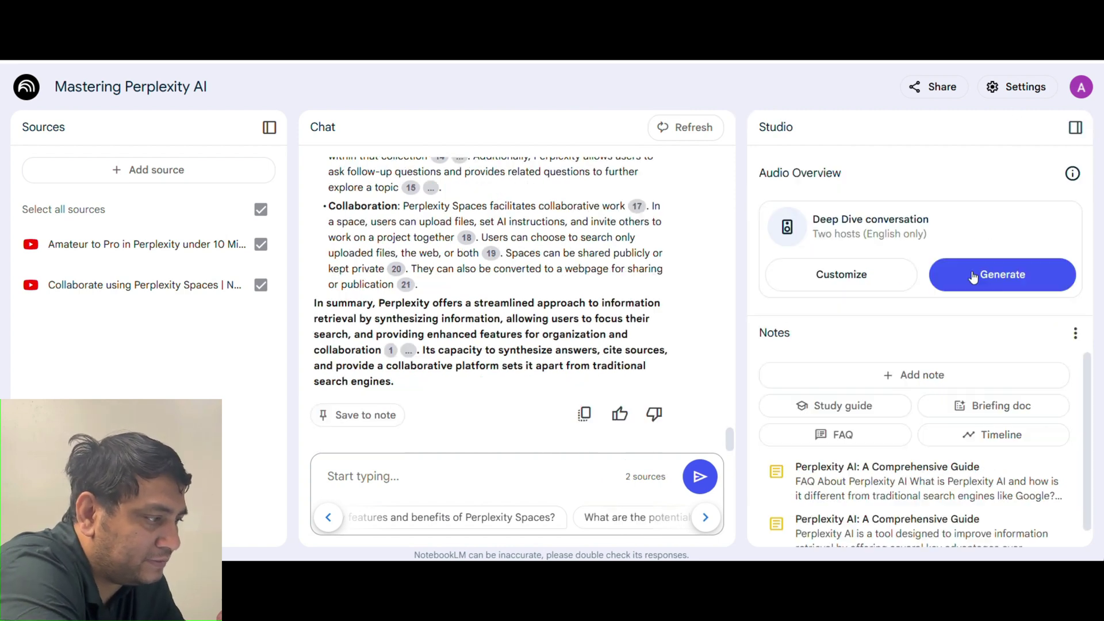
Step: Generate a study guide note and a briefing doc note from the two video sources
left_click(853, 407)
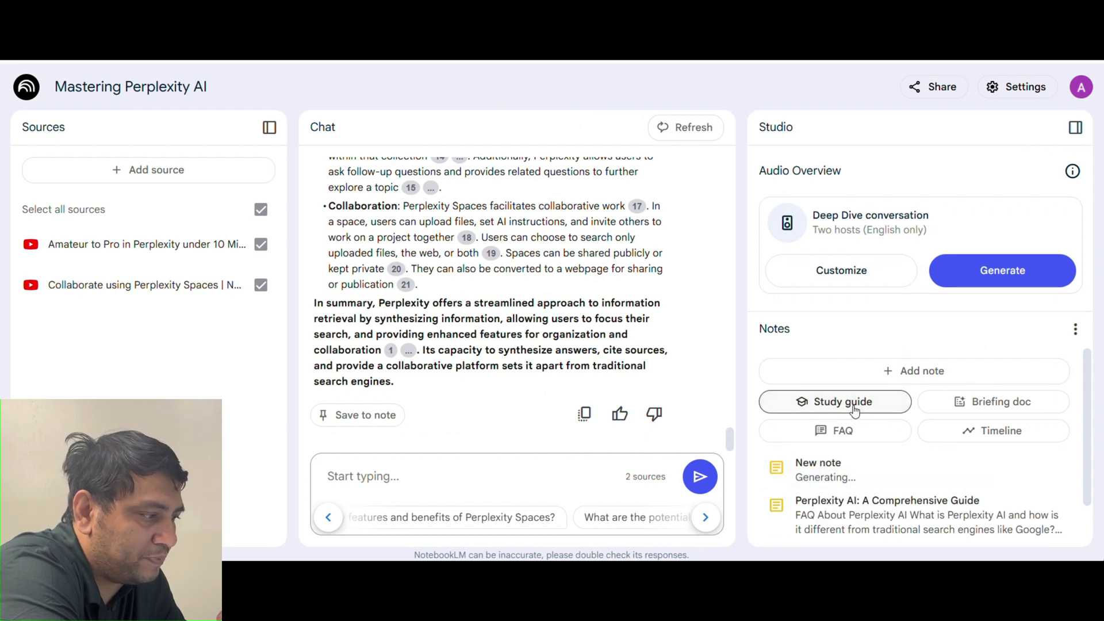
left_click(1009, 404)
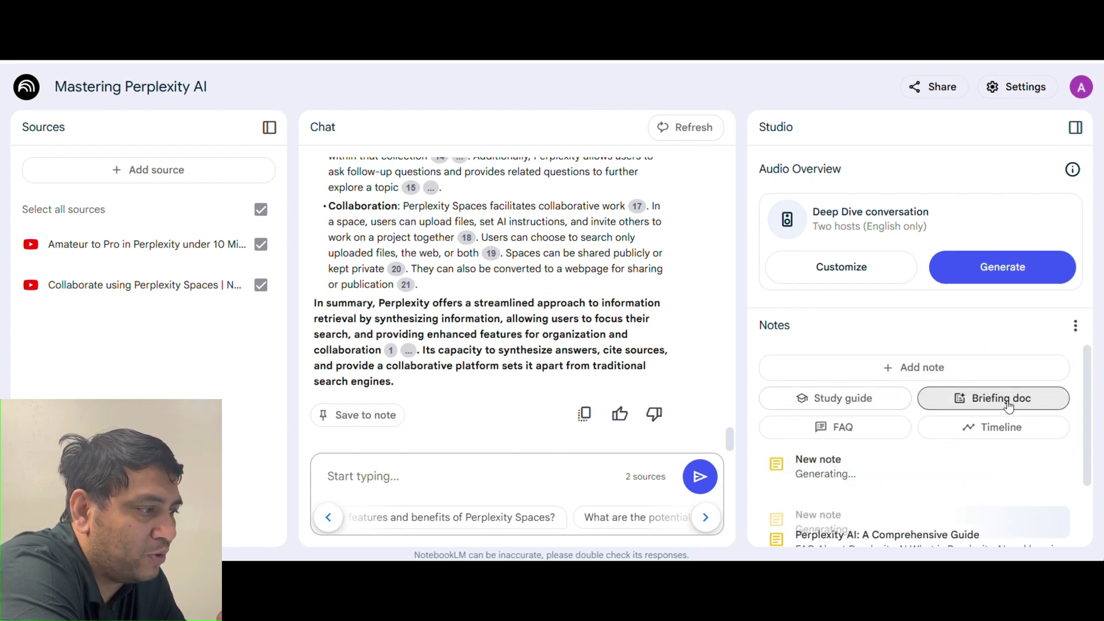
scroll(941, 460, "down", 2)
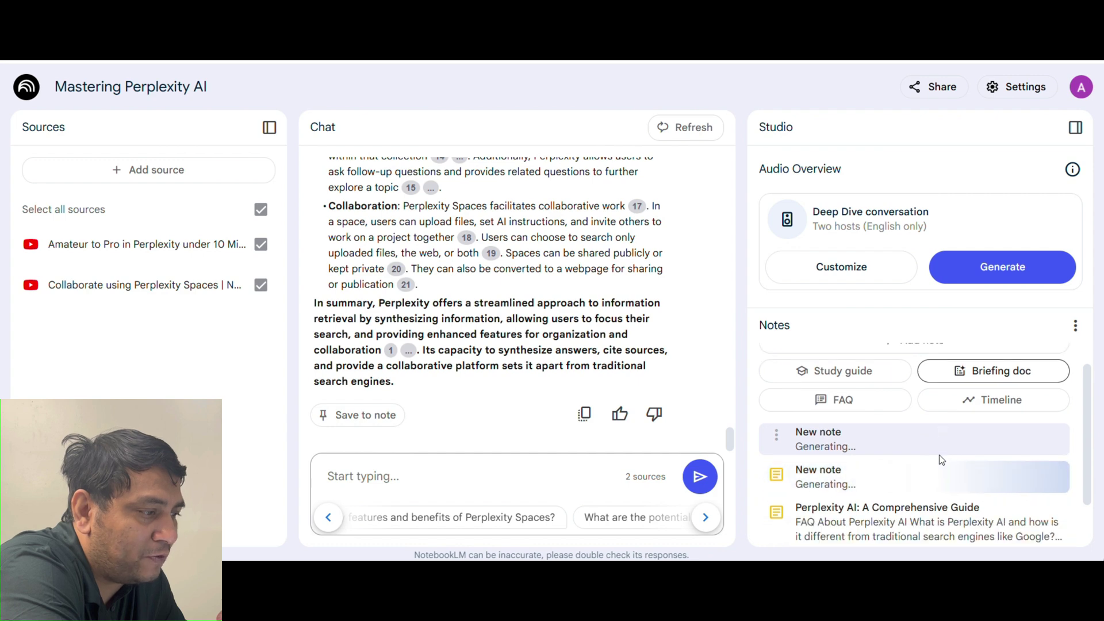
scroll(912, 427, "up", 2)
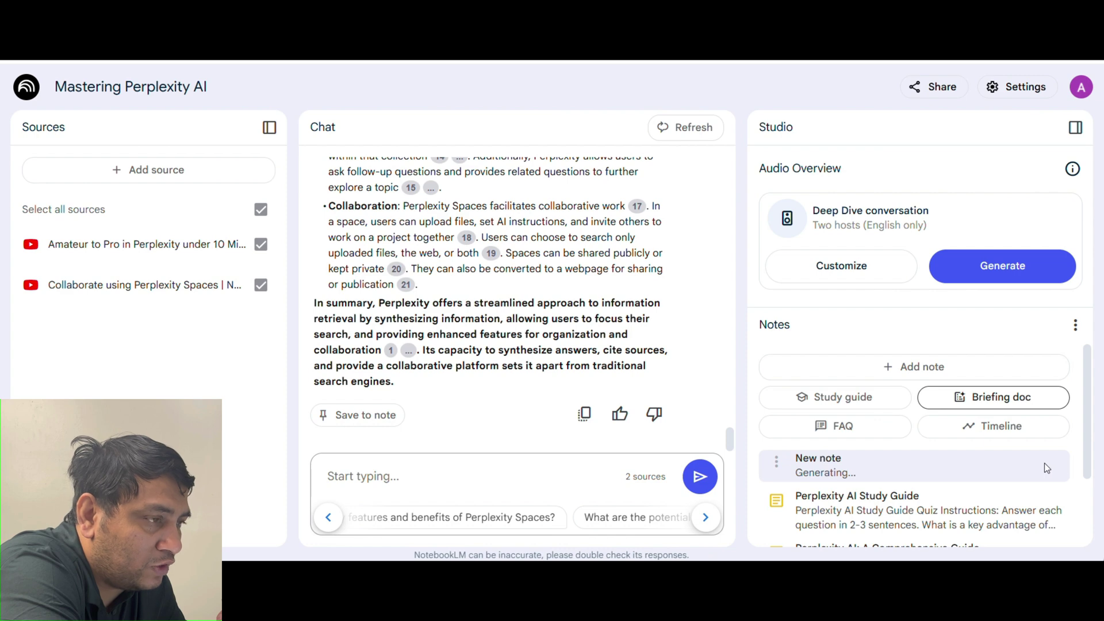
scroll(1044, 463, "down", 2)
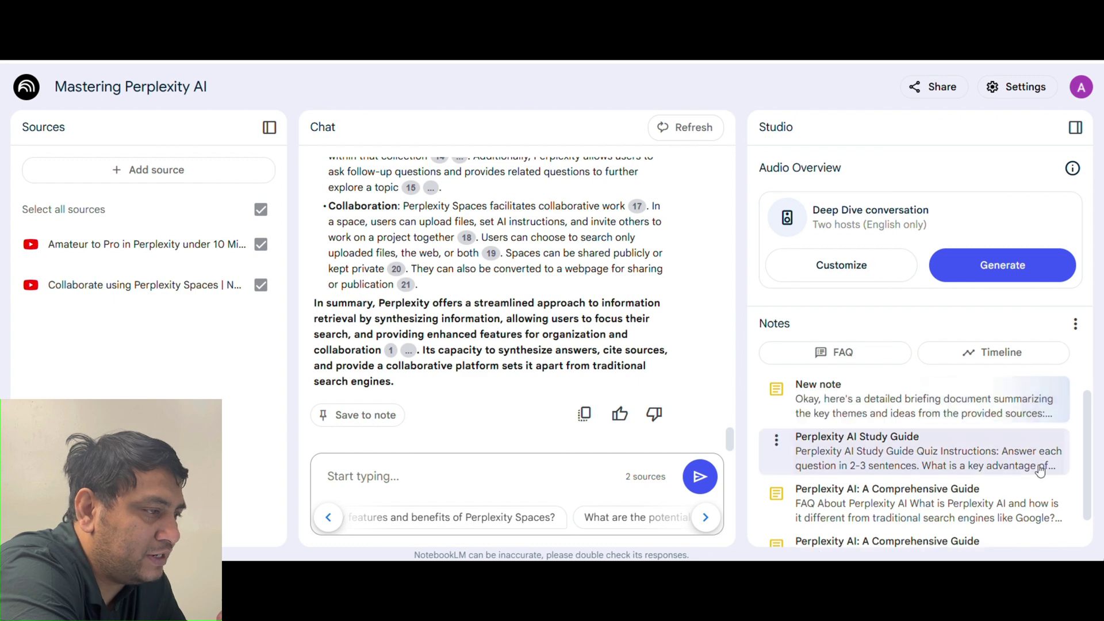
Step: Examine the Perplexity AI Study Guide note from the quiz and answer key through the glossary, and close it
left_click(896, 450)
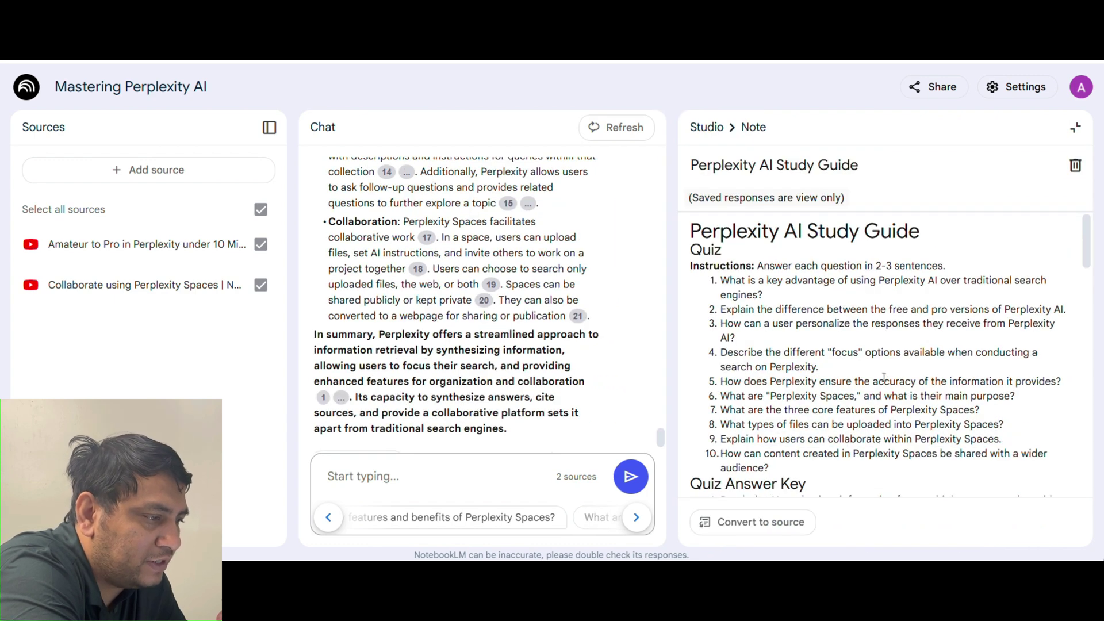
scroll(754, 325, "down", 8)
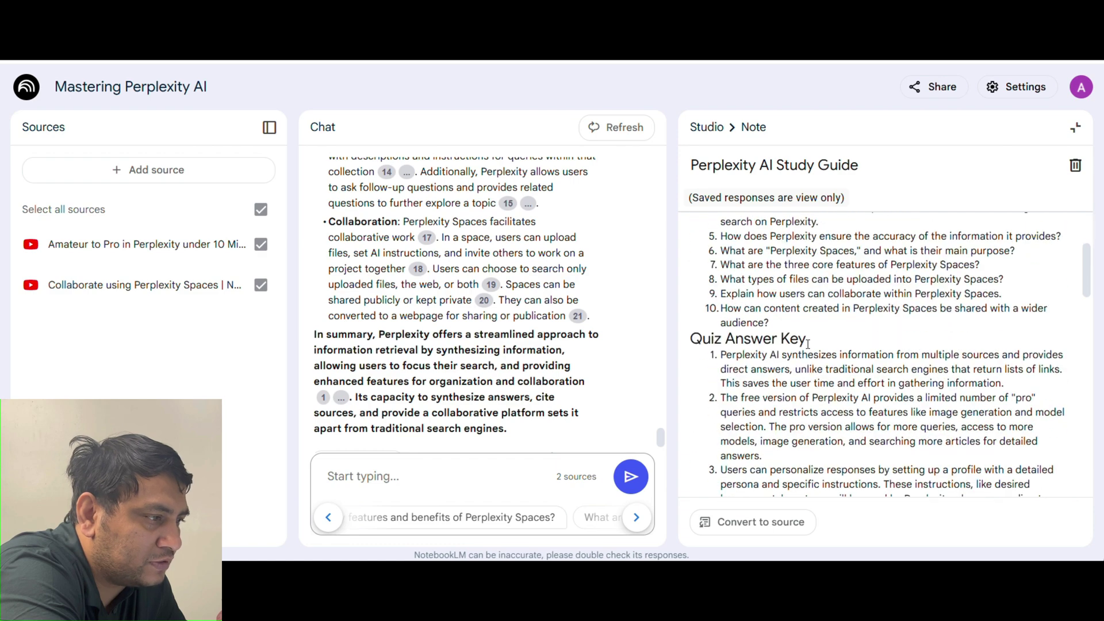
scroll(925, 363, "down", 10)
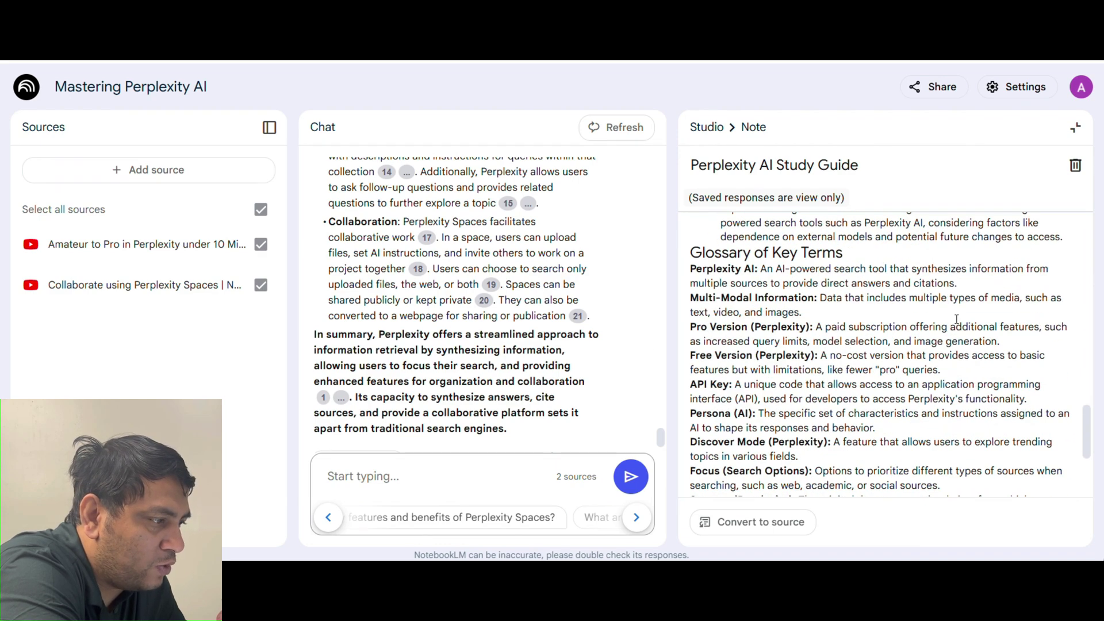
scroll(843, 343, "down", 3)
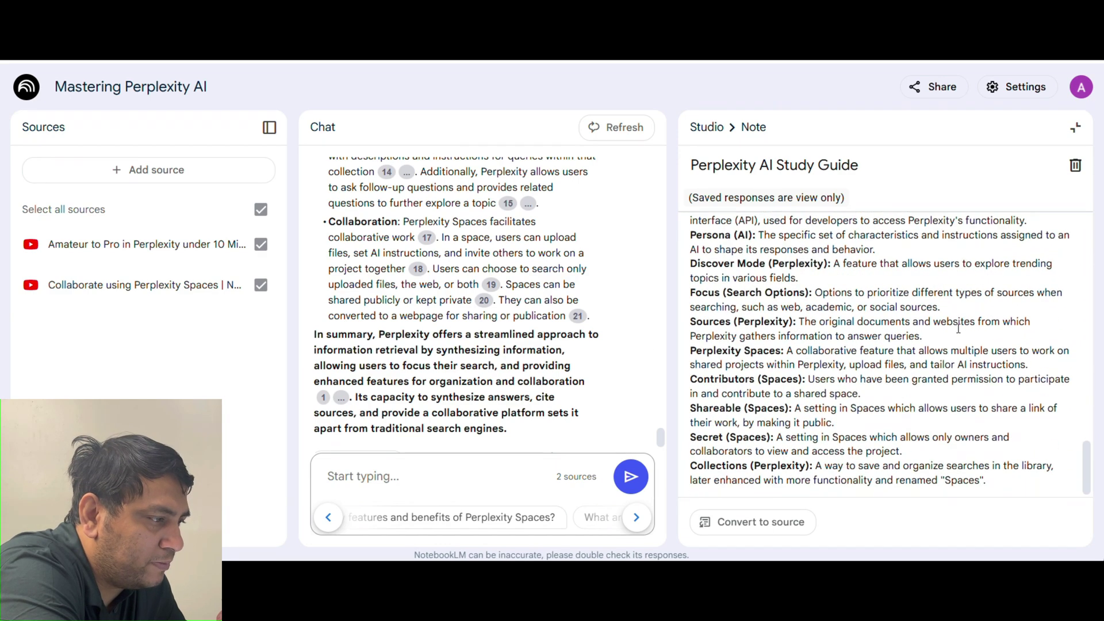
left_click(1075, 128)
Step: Examine the briefing document note "Perplexity AI: A Comprehensive Overview" through to its conclusion, and close it
scroll(1018, 497, "down", 2)
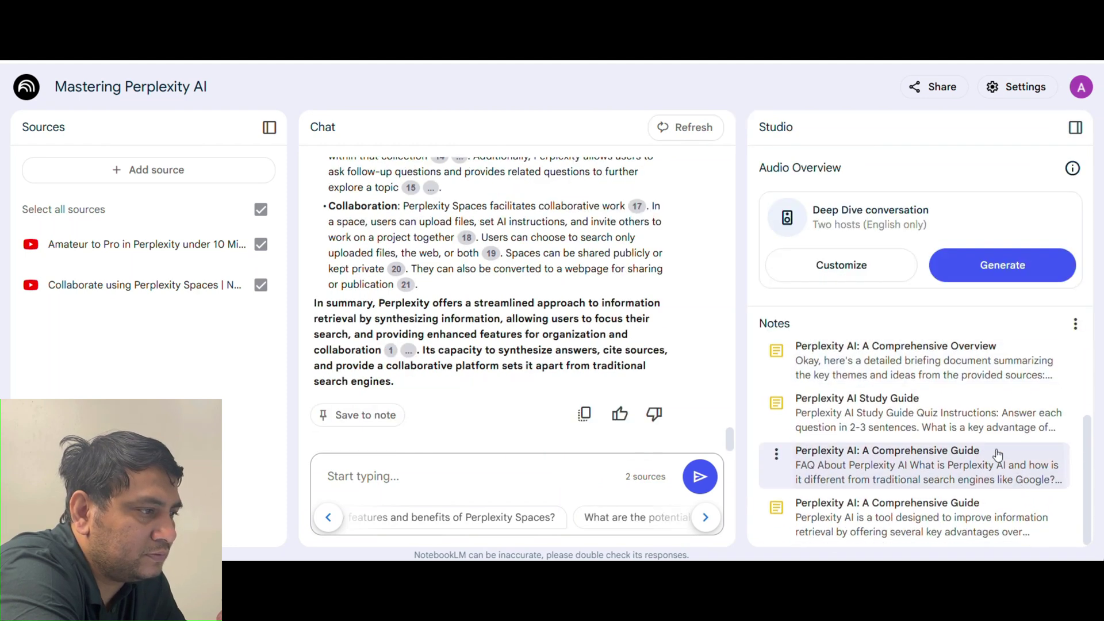
scroll(949, 442, "up", 1)
left_click(941, 438)
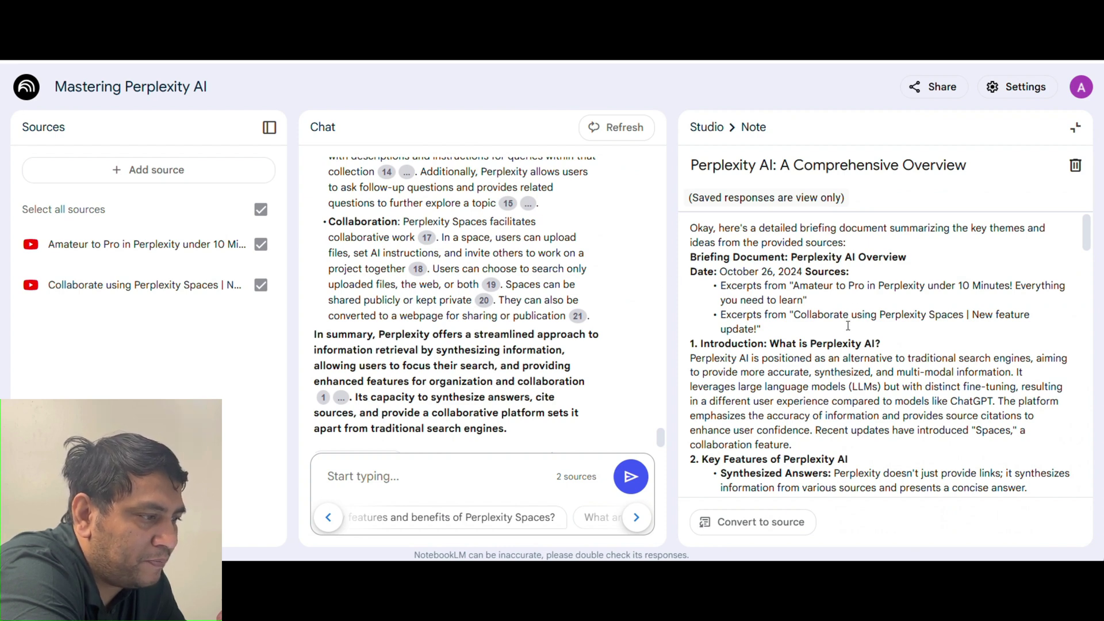
scroll(726, 283, "down", 4)
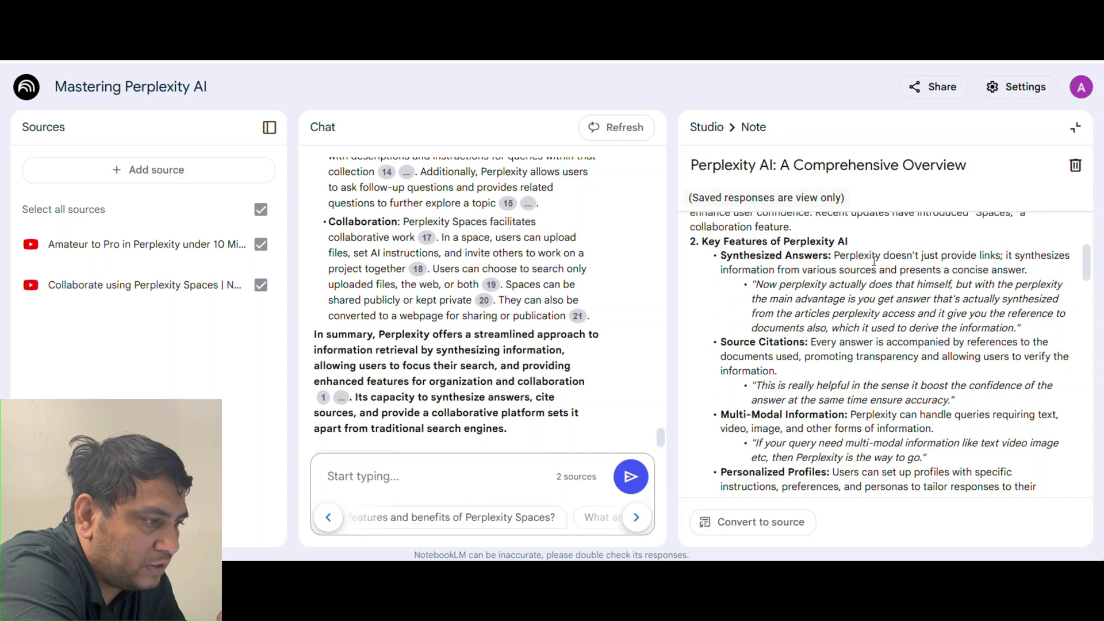
scroll(875, 262, "down", 7)
scroll(887, 342, "down", 3)
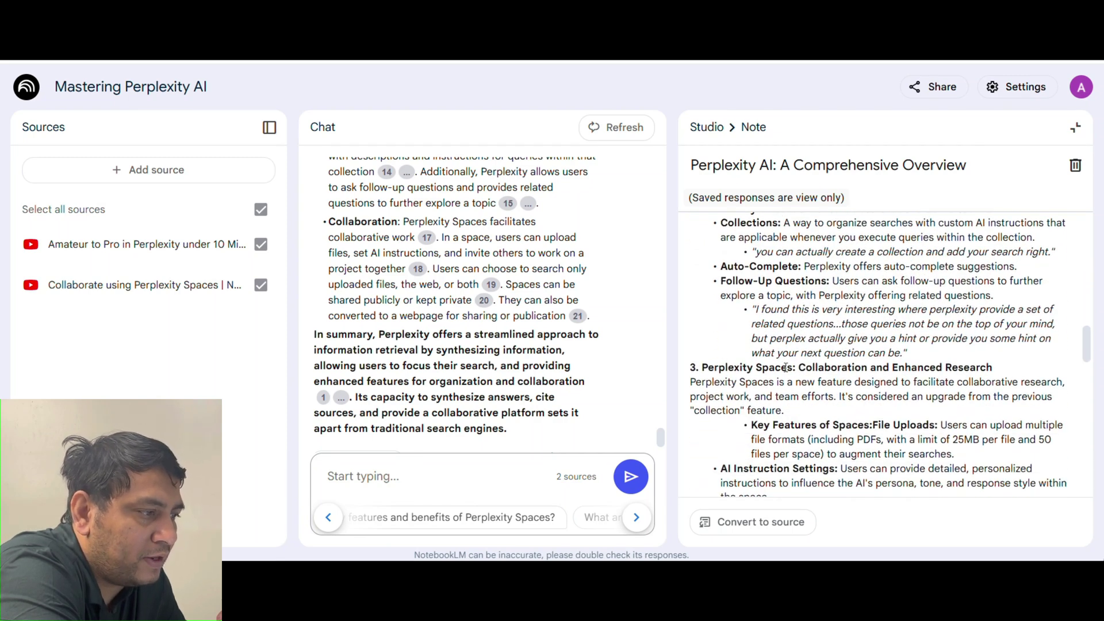
scroll(888, 377, "down", 9)
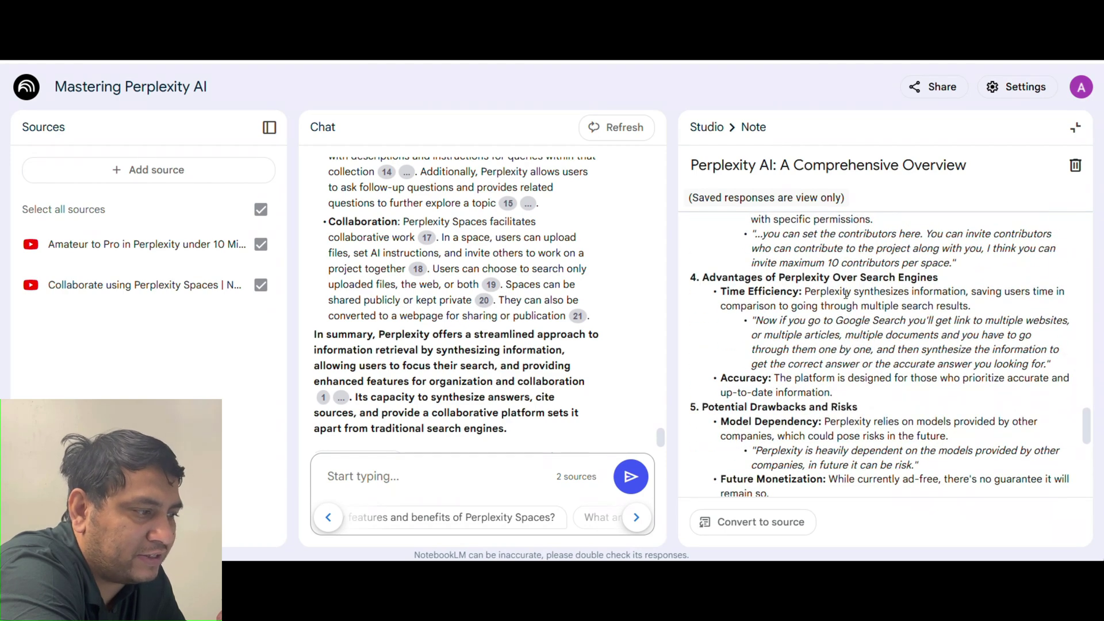
scroll(802, 413, "down", 7)
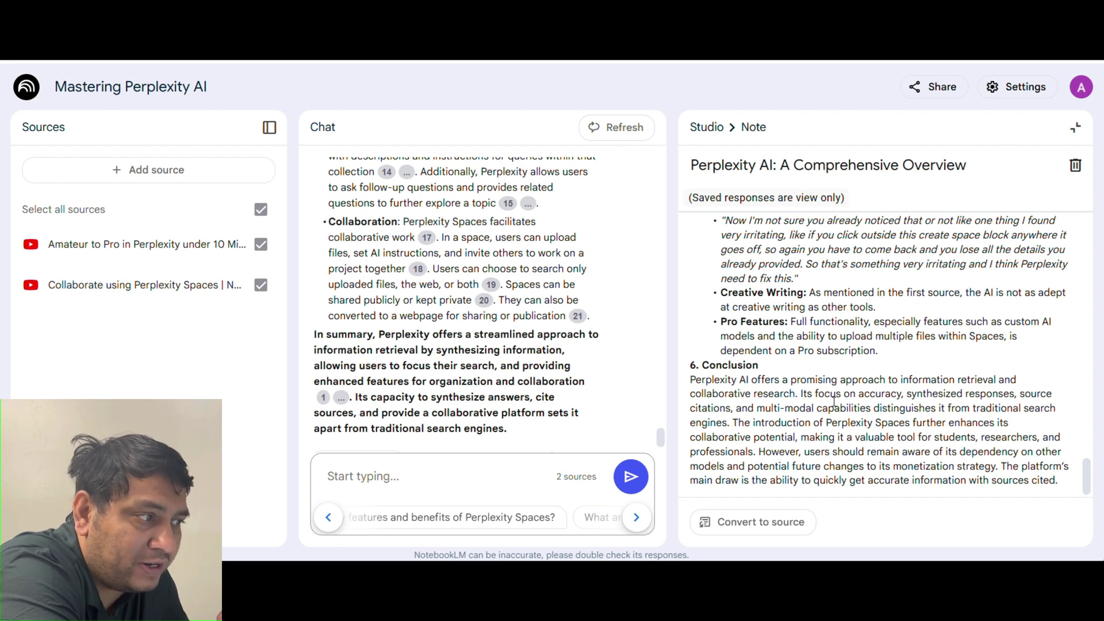
scroll(834, 401, "up", 8)
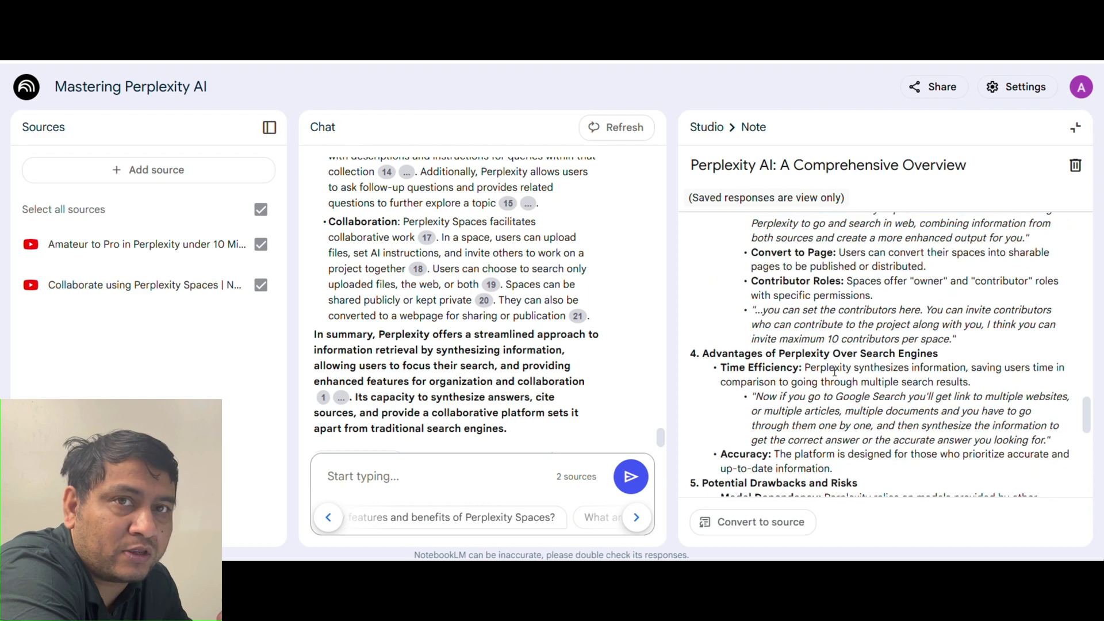
scroll(851, 322, "up", 3)
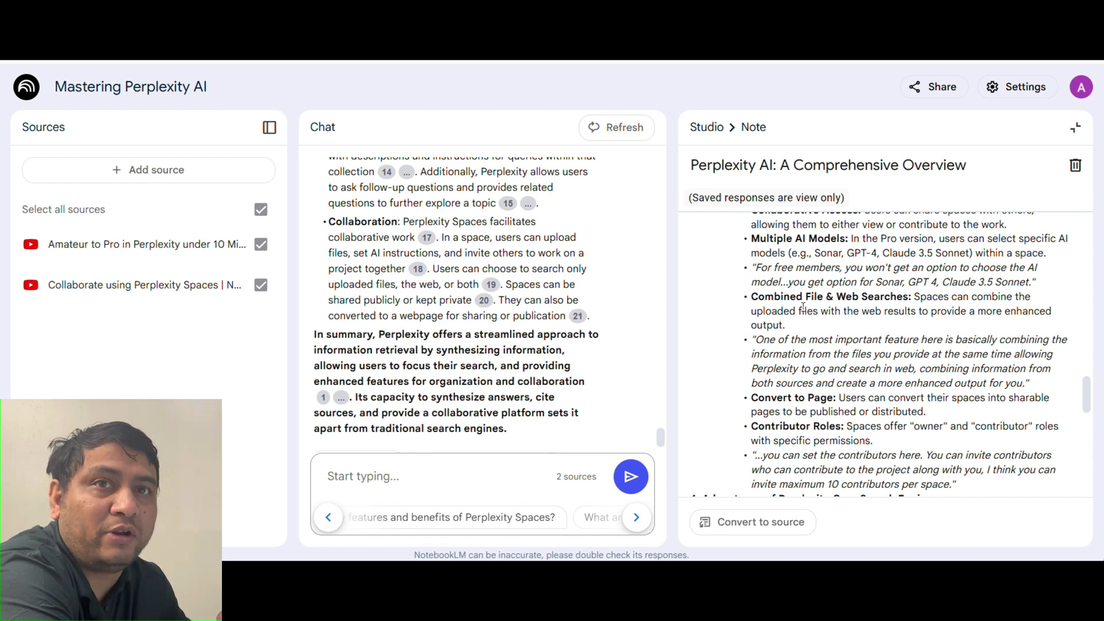
scroll(805, 311, "up", 5)
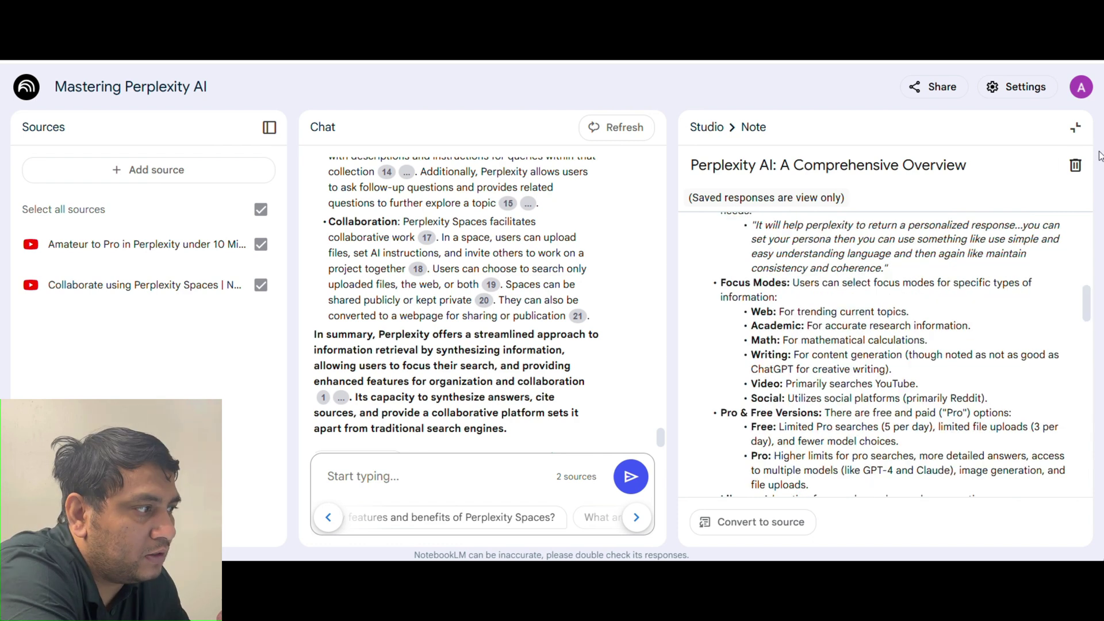
left_click(1077, 130)
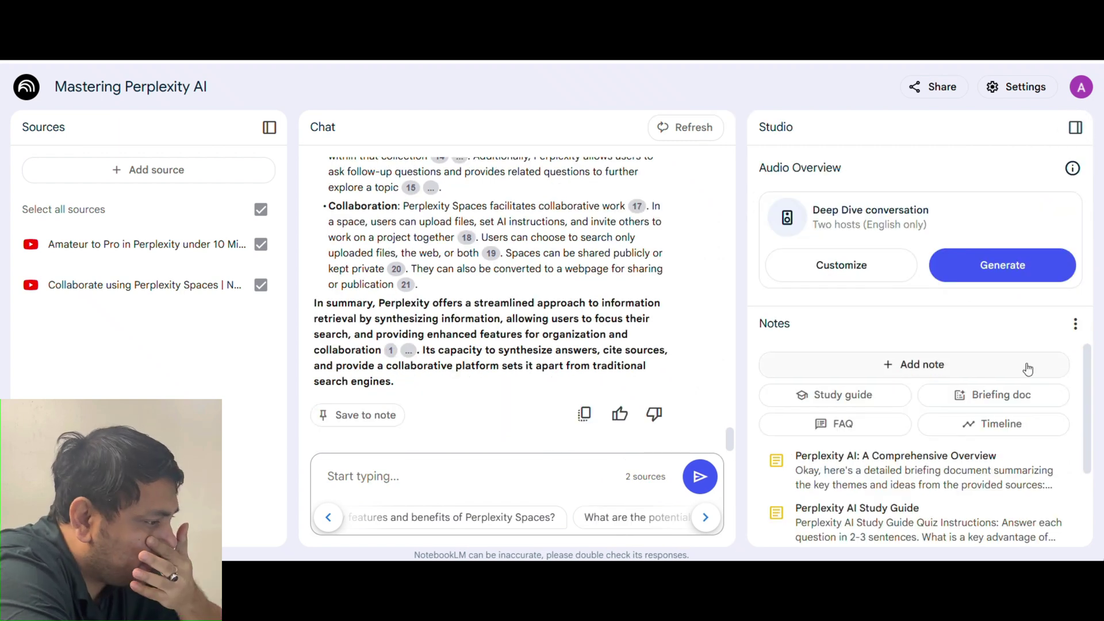
Step: Reopen the note "Perplexity AI: A Comprehensive Overview" and convert it to a source
scroll(1027, 380, "down", 2)
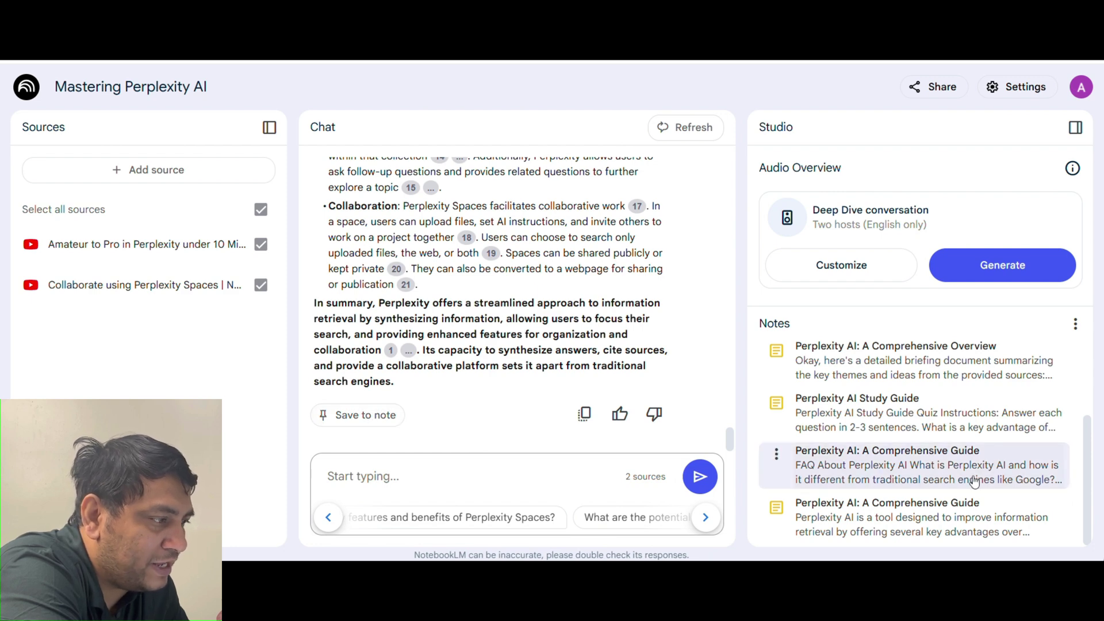
scroll(974, 480, "up", 2)
scroll(974, 483, "down", 2)
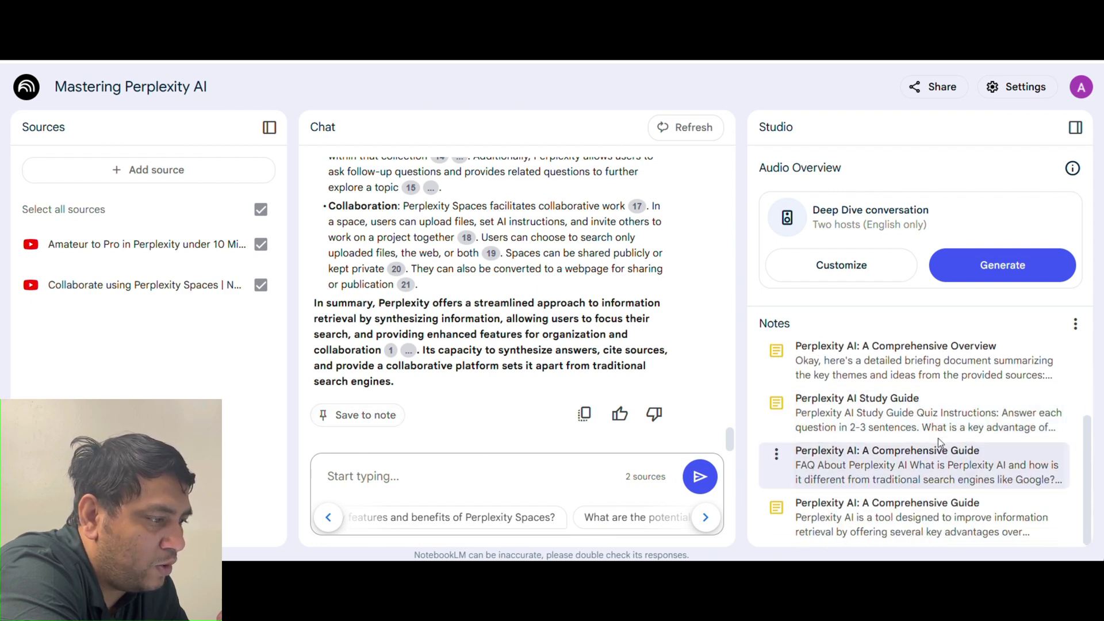
left_click(886, 364)
scroll(903, 402, "down", 3)
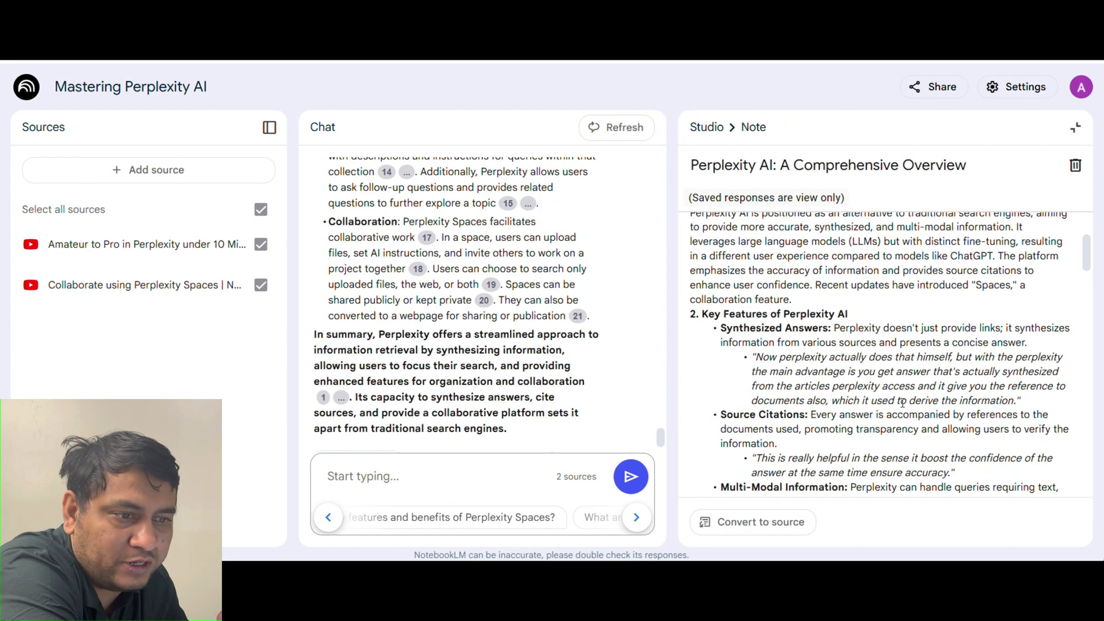
left_click(716, 522)
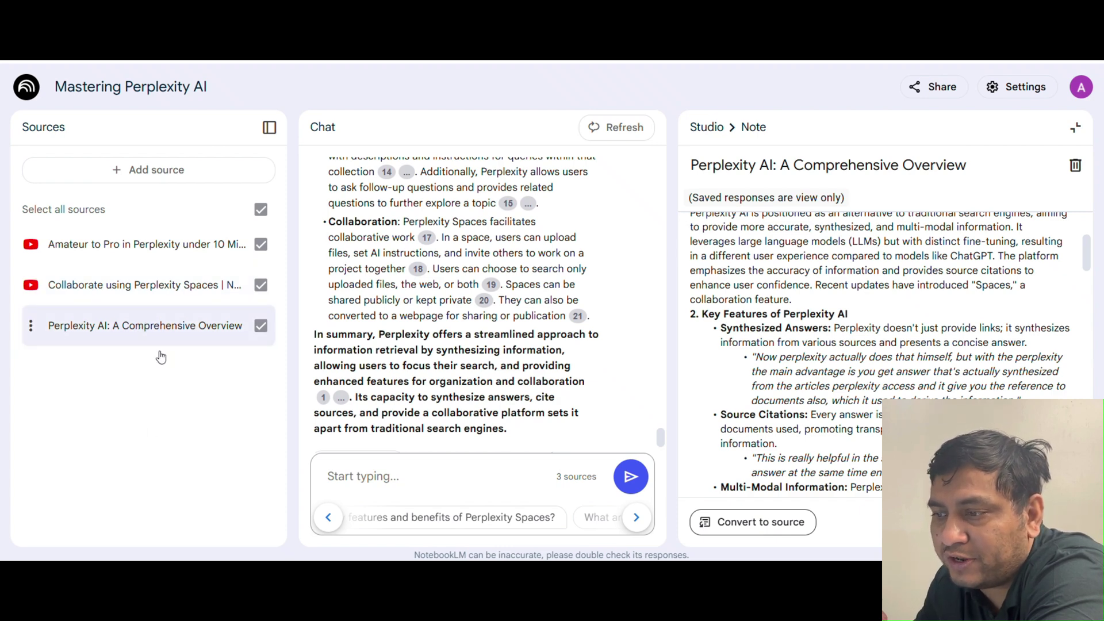
scroll(943, 303, "up", 3)
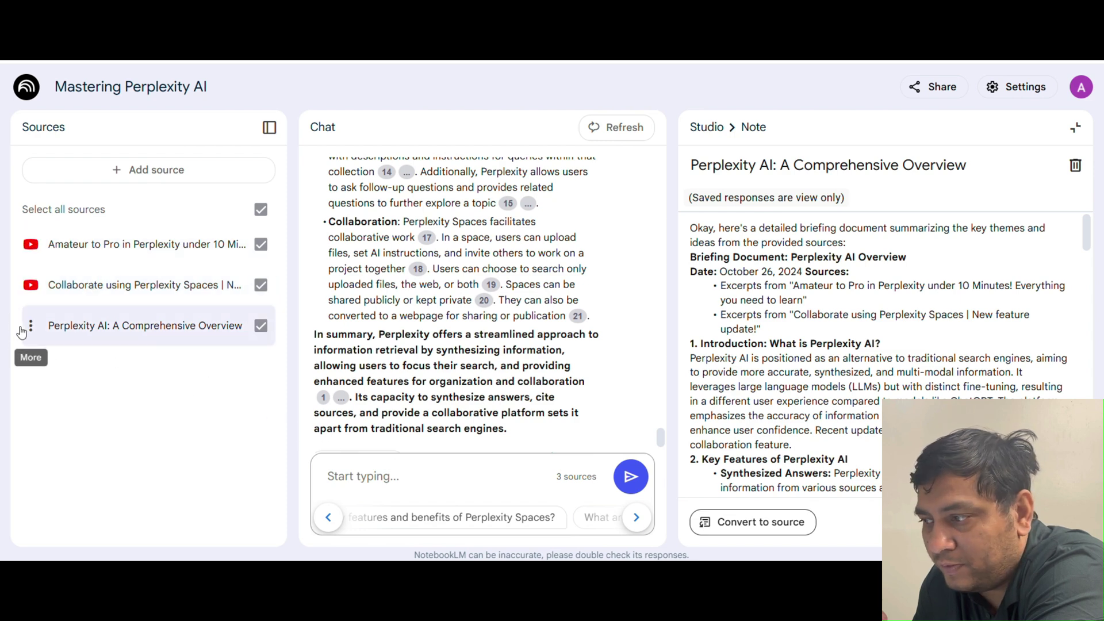
Step: Remove the "Perplexity AI: A Comprehensive Overview" source from the notebook
left_click(30, 325)
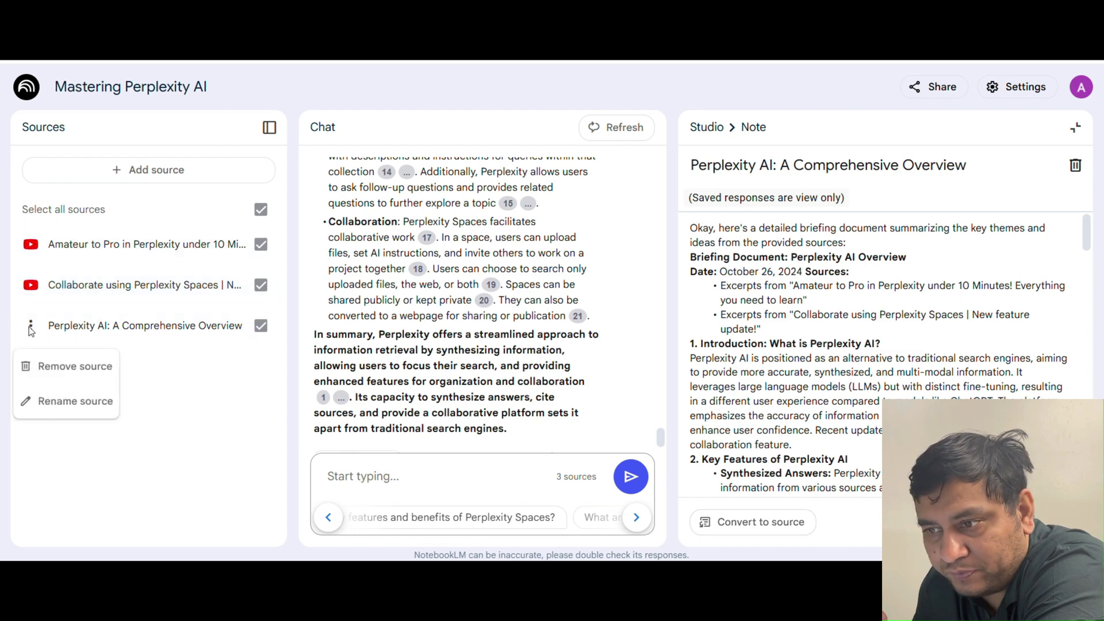
left_click(57, 373)
left_click(690, 339)
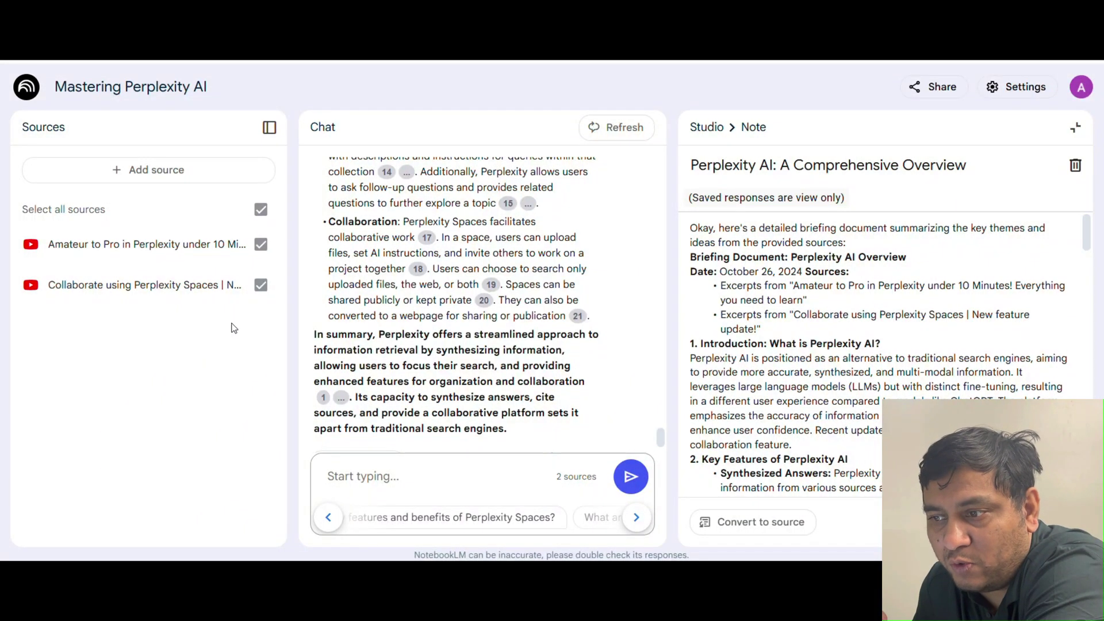
Step: Exclude the "Collaborate using Perplexity Spaces" source and include it again, and view the options for adding sources
left_click(261, 287)
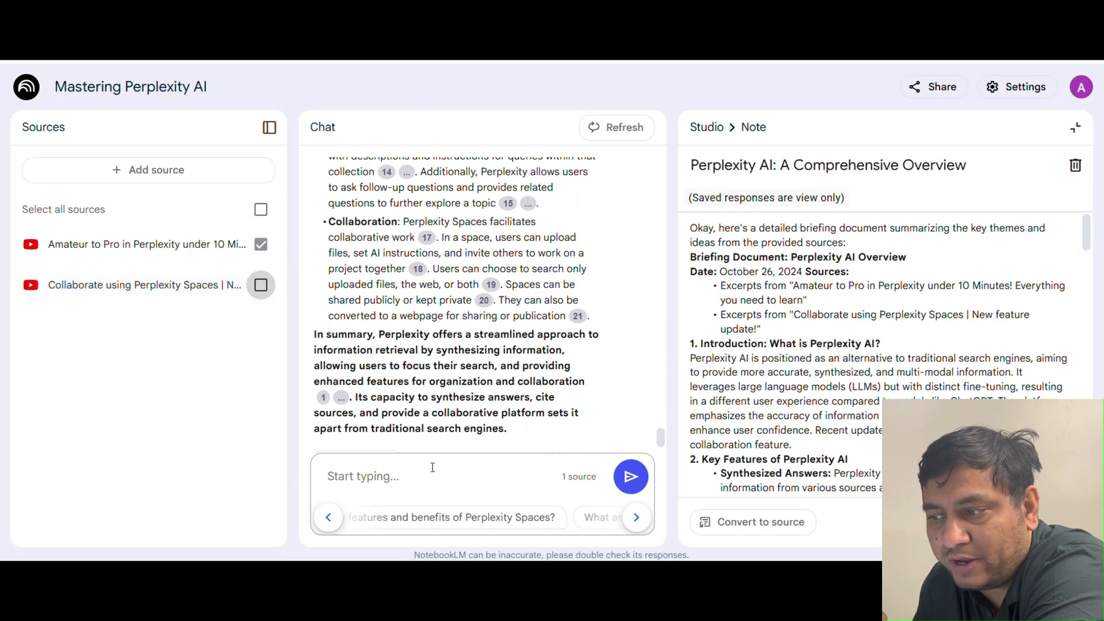
left_click(260, 285)
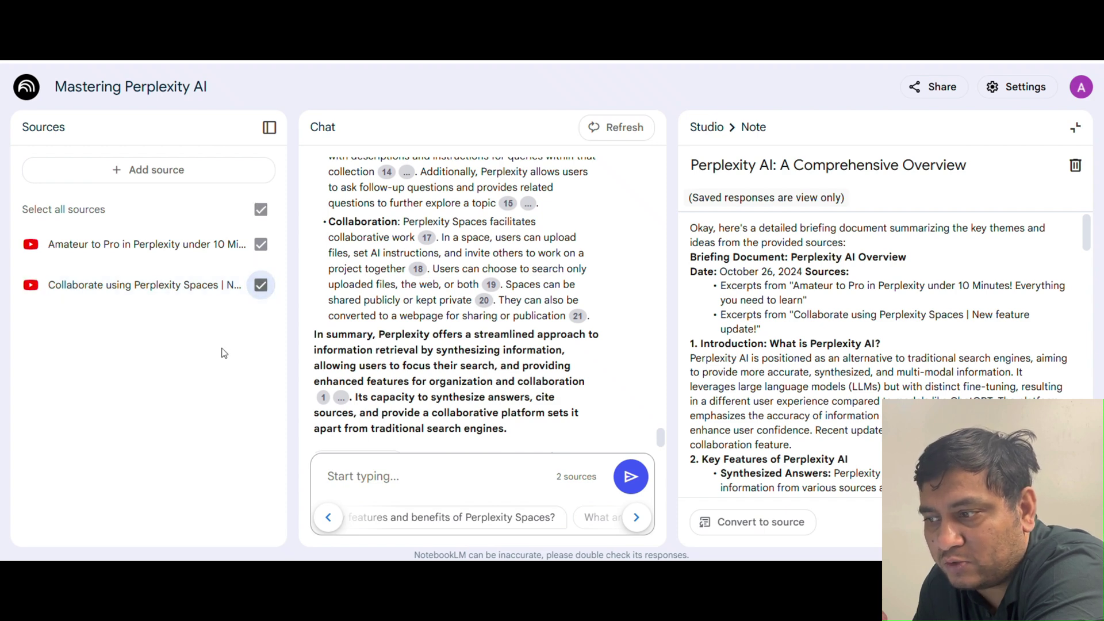
left_click(181, 175)
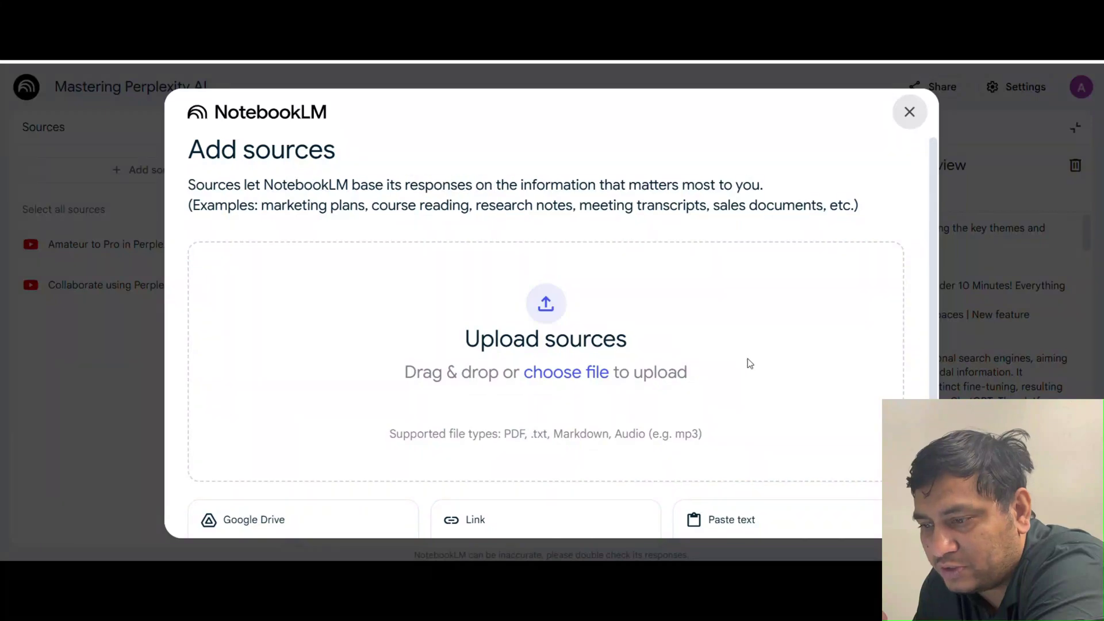
scroll(753, 362, "down", 3)
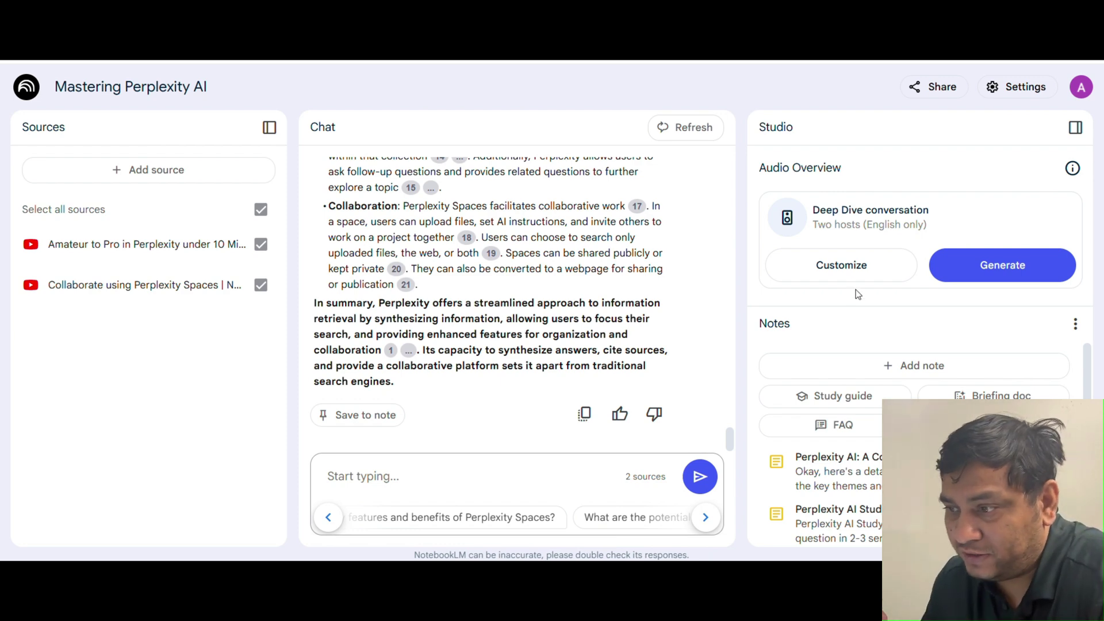
Step: Customize the Audio Overview with the focus "It should be easily understandable for a grade 10 student and non-native English audience." and generate it
left_click(855, 268)
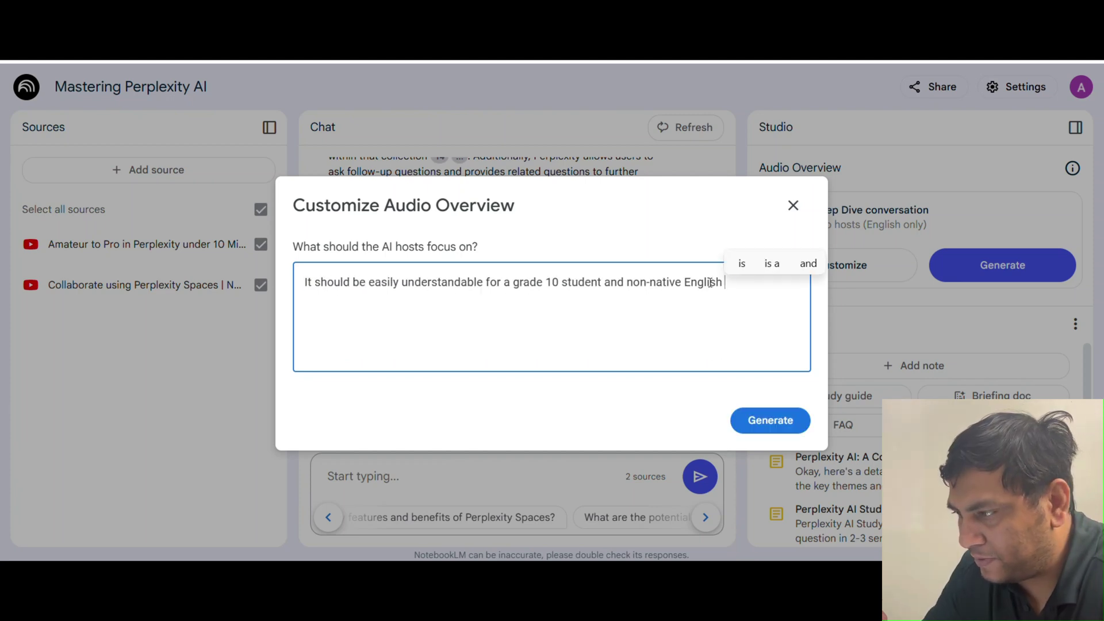
type("audience")
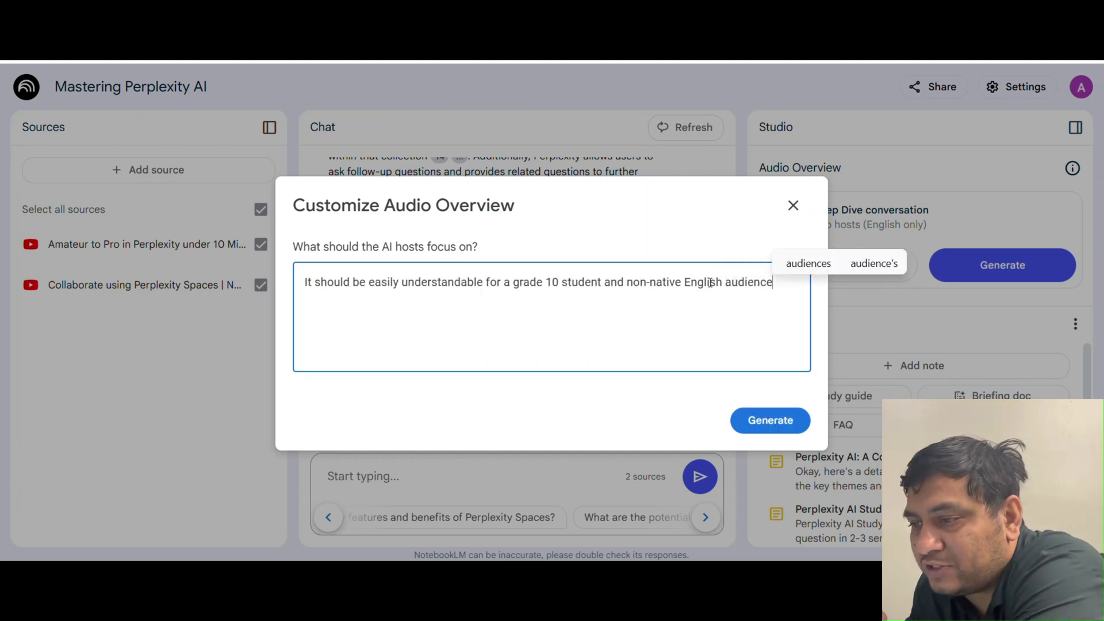
type(".")
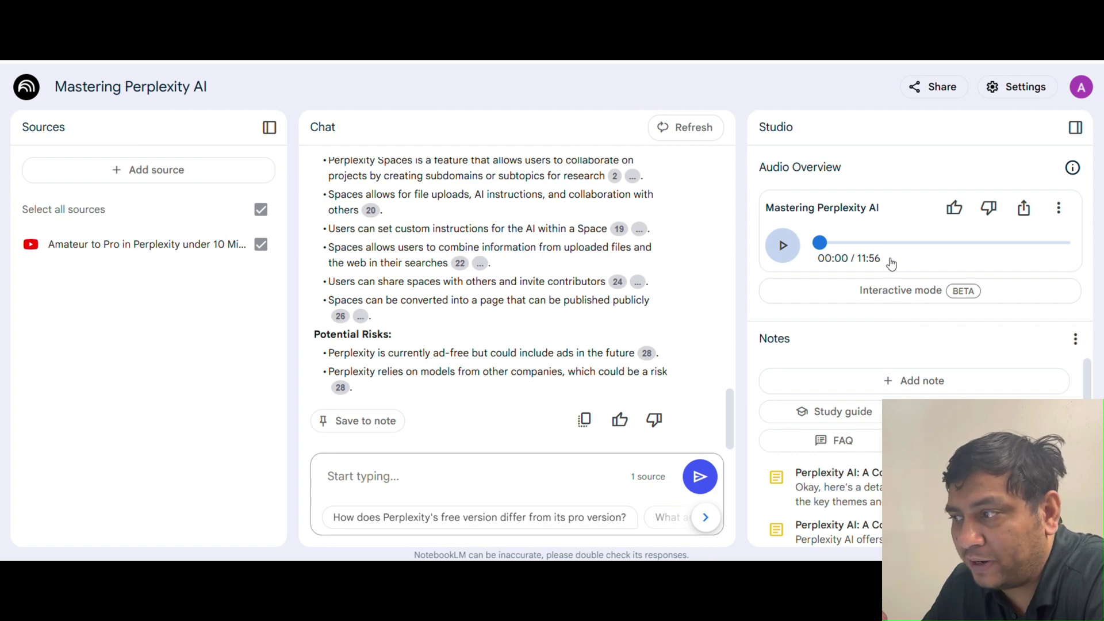
Step: Play a short opening stretch of the "Mastering Perplexity AI" Audio Overview and pause it
left_click(783, 246)
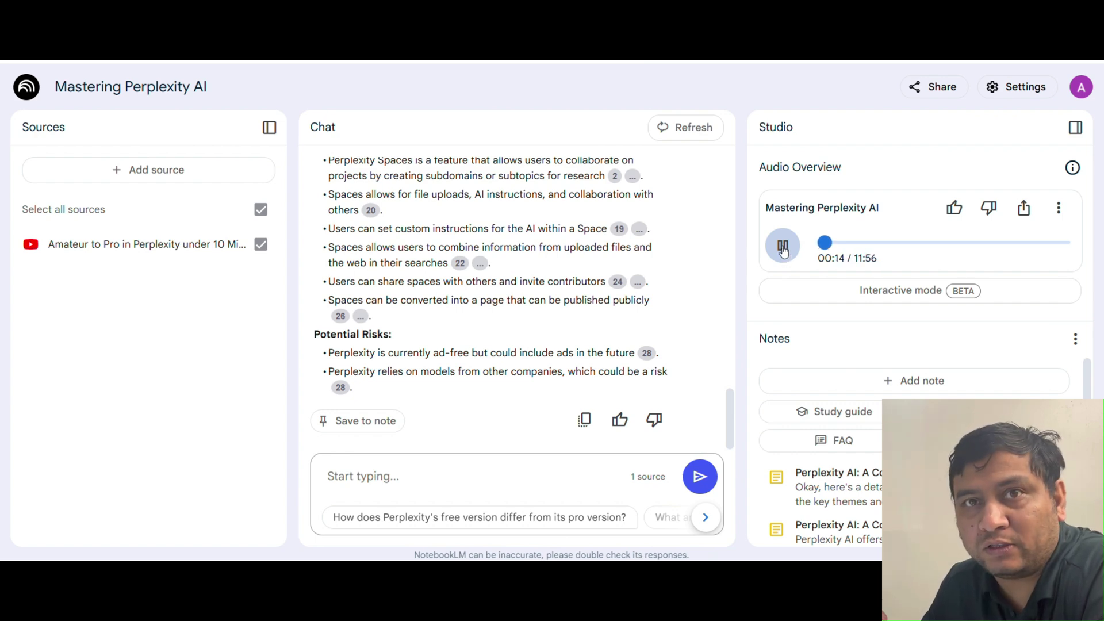
left_click(783, 247)
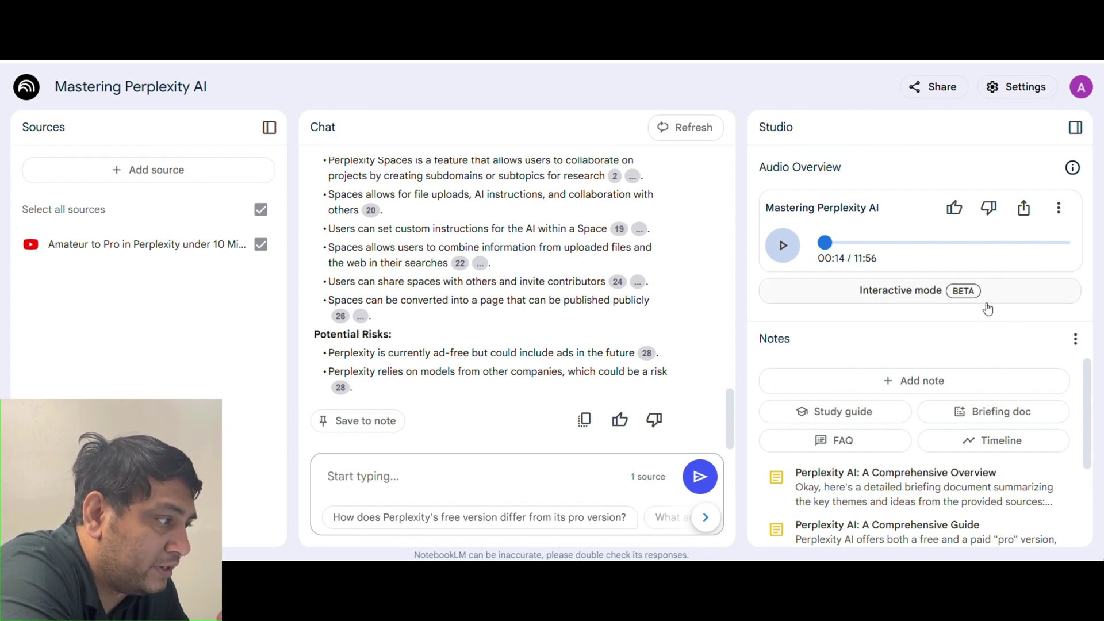
Step: Open the Audio Overview in interactive mode, play it, join the hosts' conversation, and pause playback
left_click(910, 293)
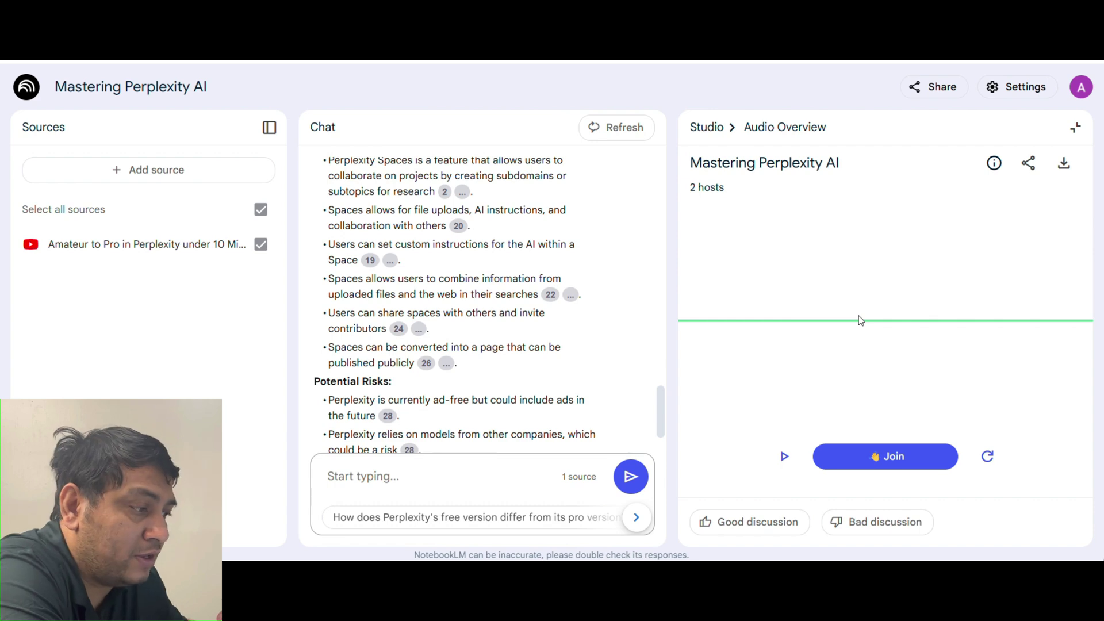
left_click(785, 456)
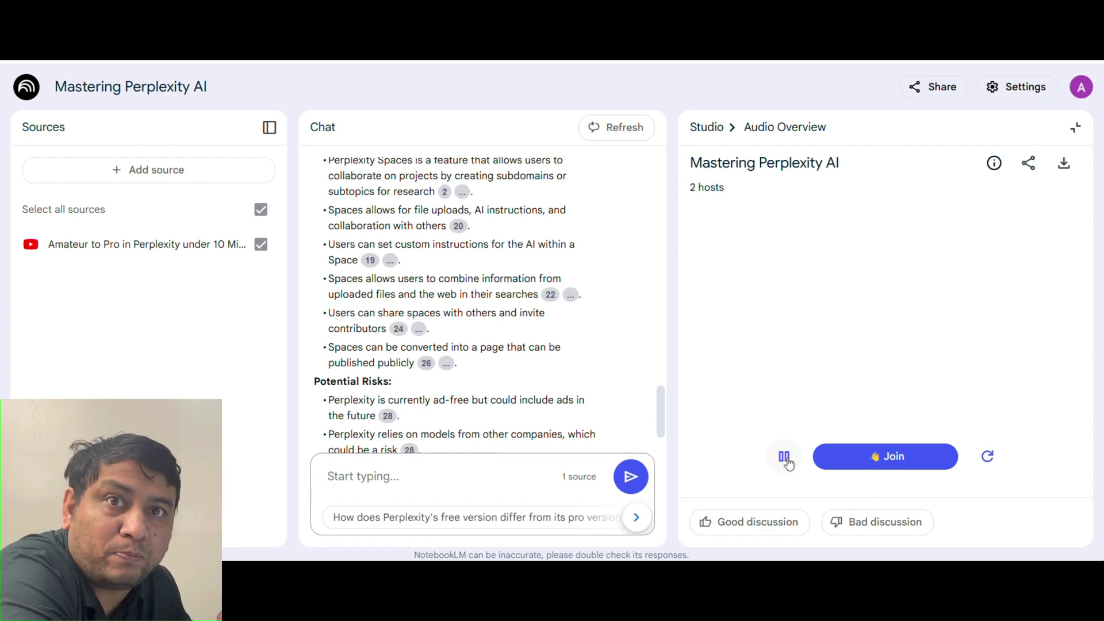
left_click(884, 457)
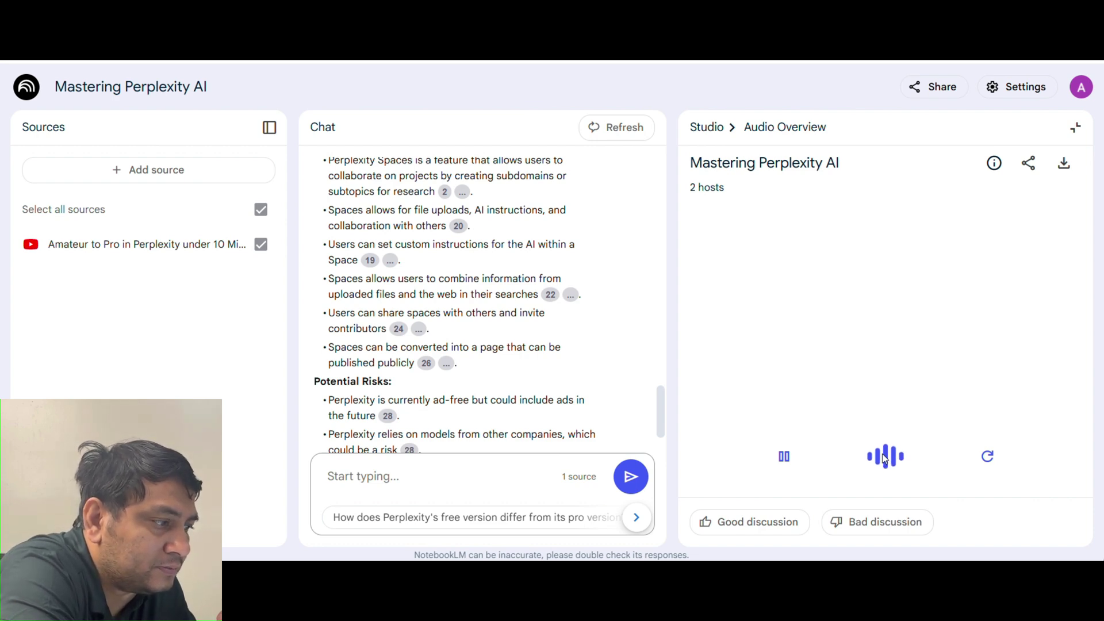
mouse_move(884, 458)
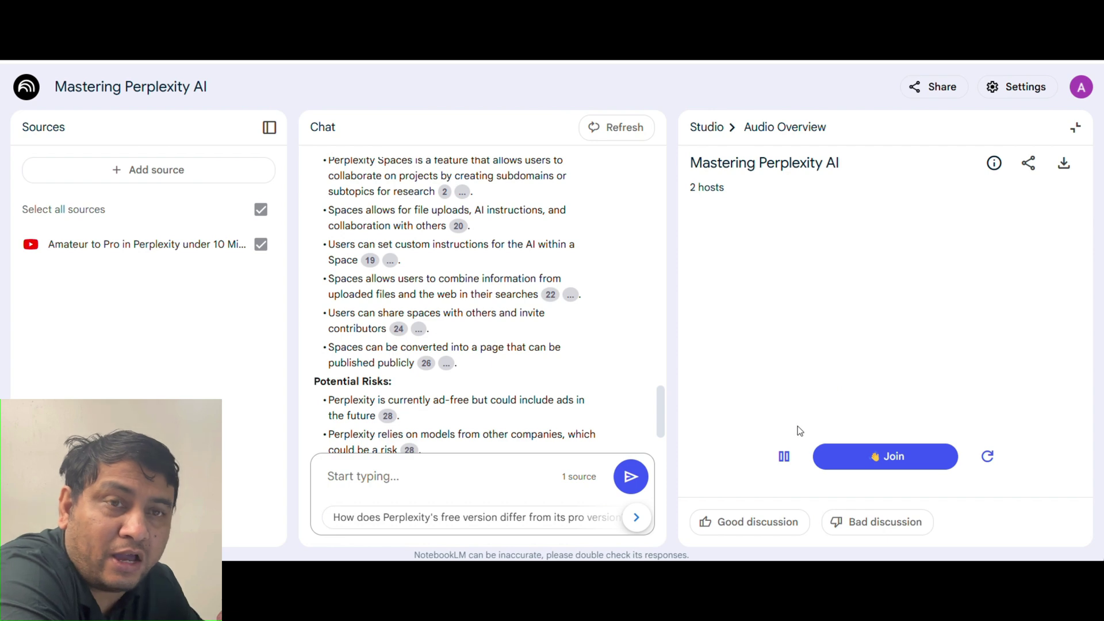
left_click(783, 457)
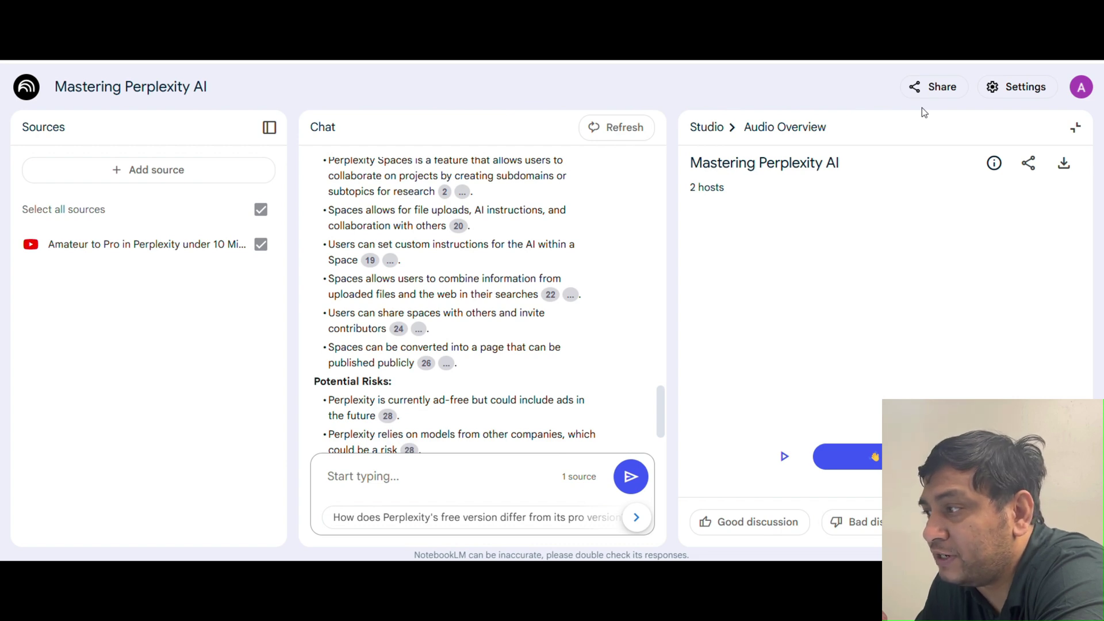
Step: View the sharing options of the "Mastering Perplexity AI" notebook and copy its share link
left_click(950, 90)
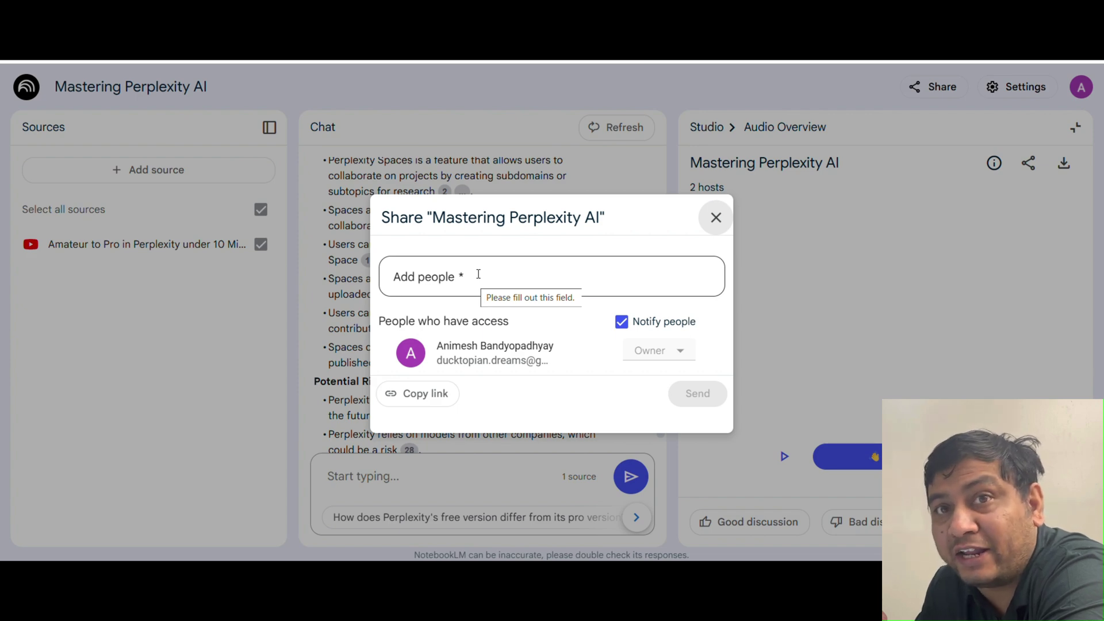
left_click(716, 218)
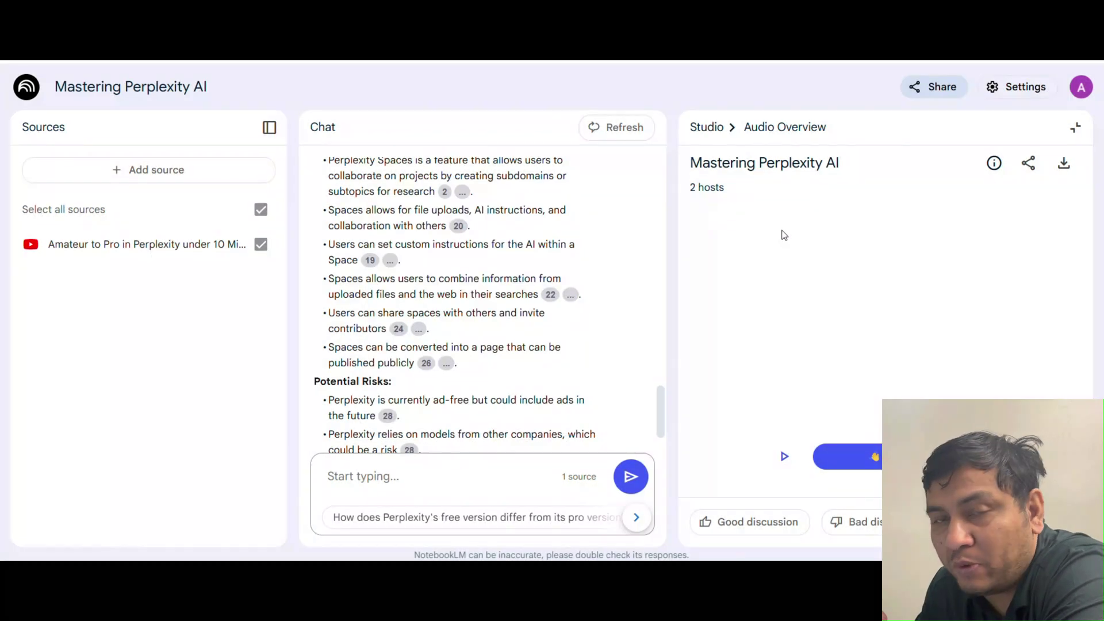
left_click(940, 87)
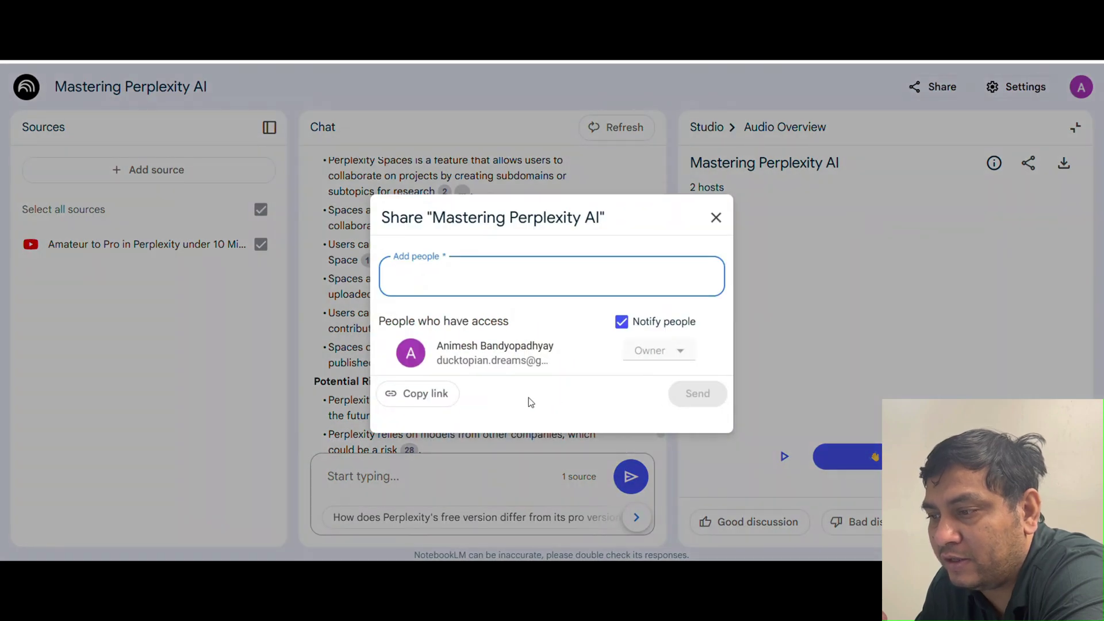
left_click(444, 394)
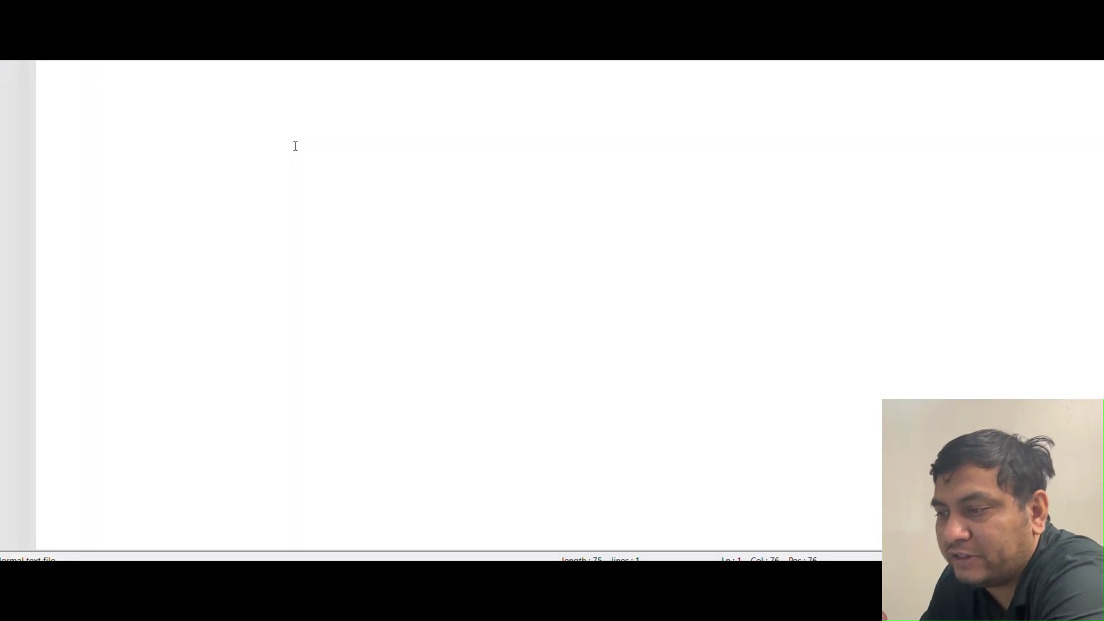